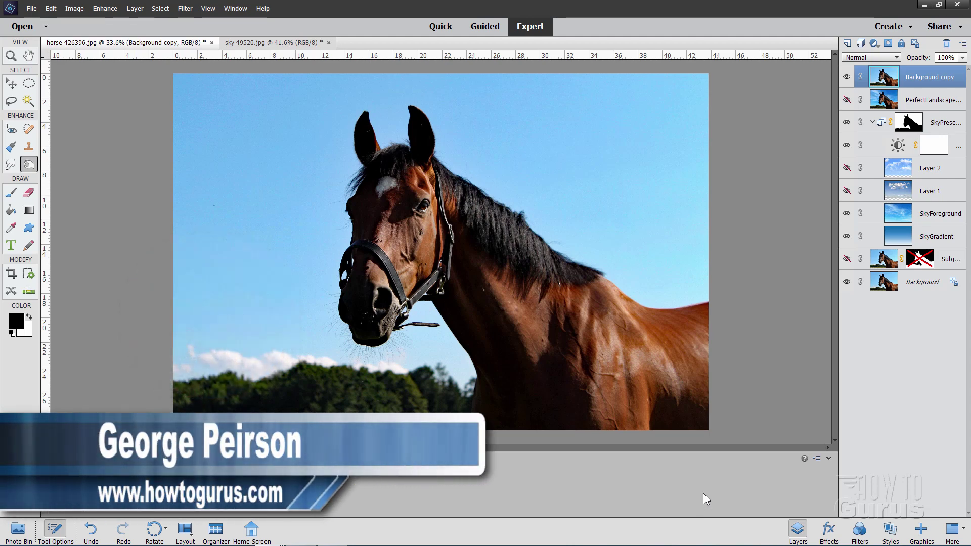
- Hide the Background copy layer, briefly preview the Layer 2 and Layer 1 cloud skies, and pick the Move tool
{"action": "left_click", "coordinate": [846, 76]}
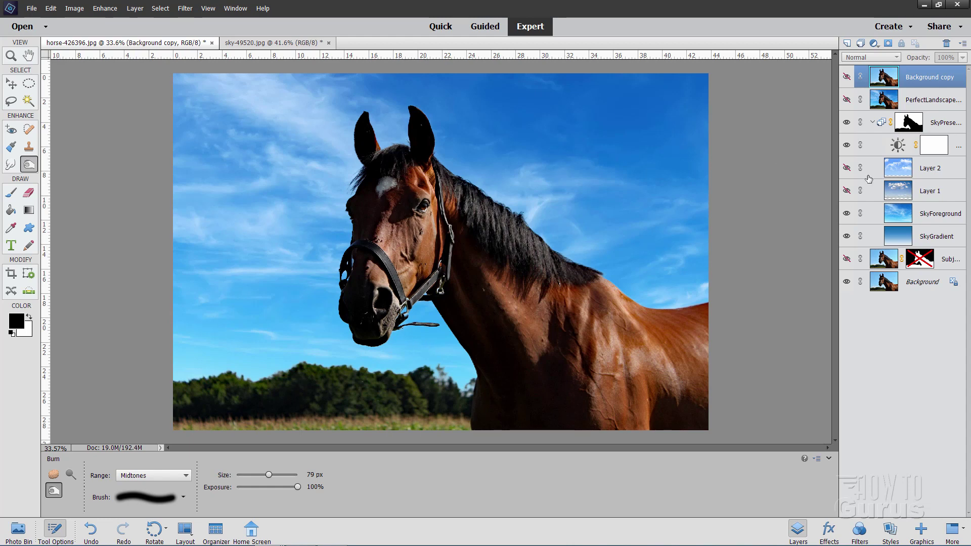
{"action": "left_click", "coordinate": [846, 168]}
{"action": "left_click", "coordinate": [846, 170]}
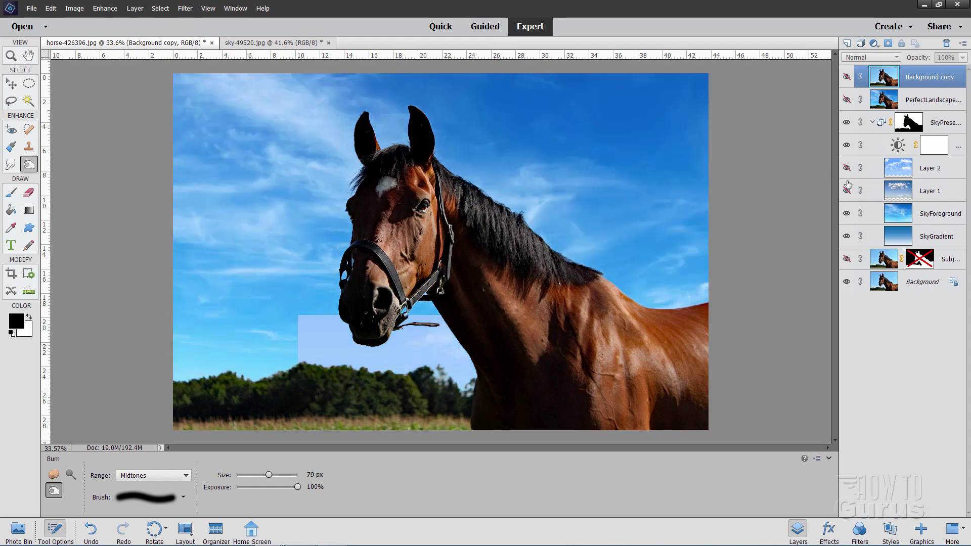
{"action": "left_click", "coordinate": [847, 193]}
{"action": "left_click", "coordinate": [846, 192]}
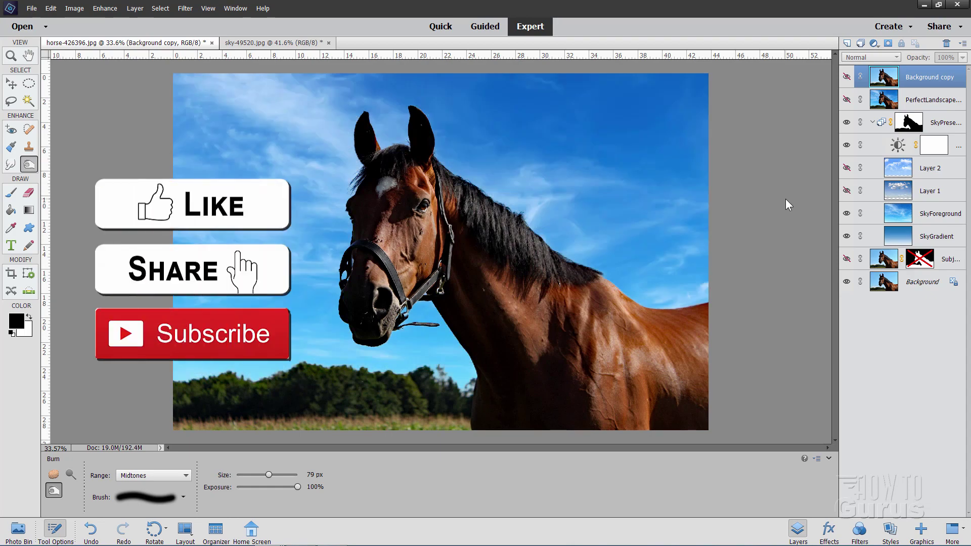
{"action": "key", "text": "v"}
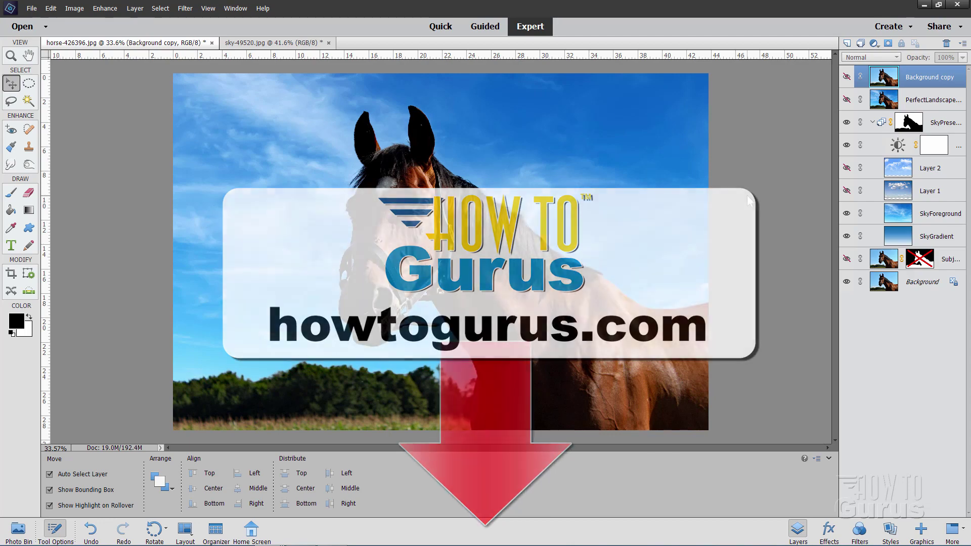
- Delete Background copy through the subject layer so only Background remains, then switch to Guided mode
{"action": "key", "text": "alt+comma"}
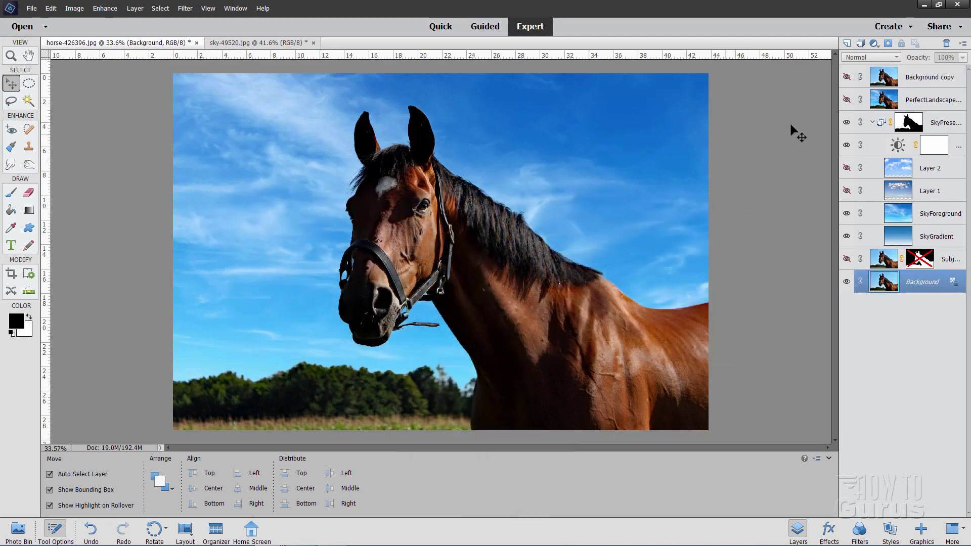
{"action": "left_click", "coordinate": [932, 76]}
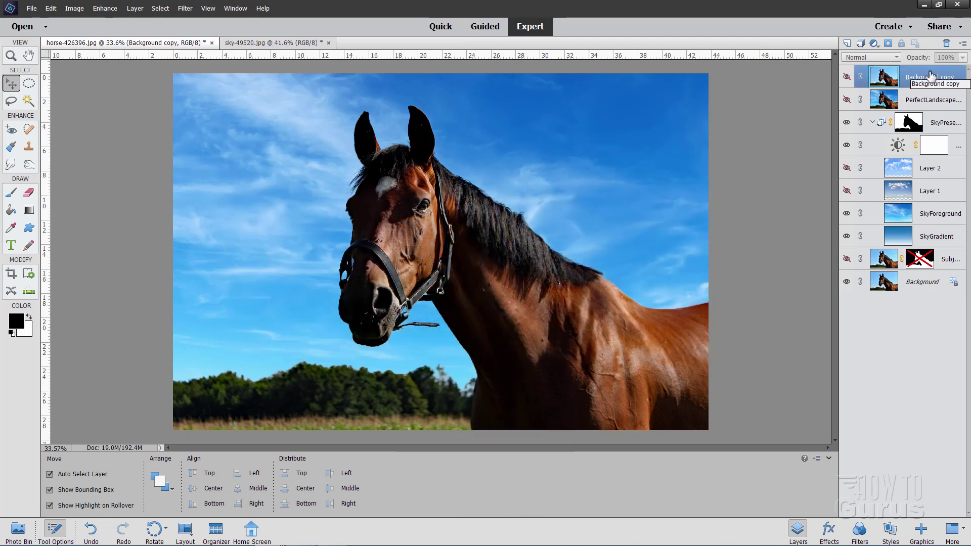
{"action": "left_click", "coordinate": [943, 259], "text": "shift"}
{"action": "left_click", "coordinate": [946, 43]}
{"action": "left_click", "coordinate": [474, 198]}
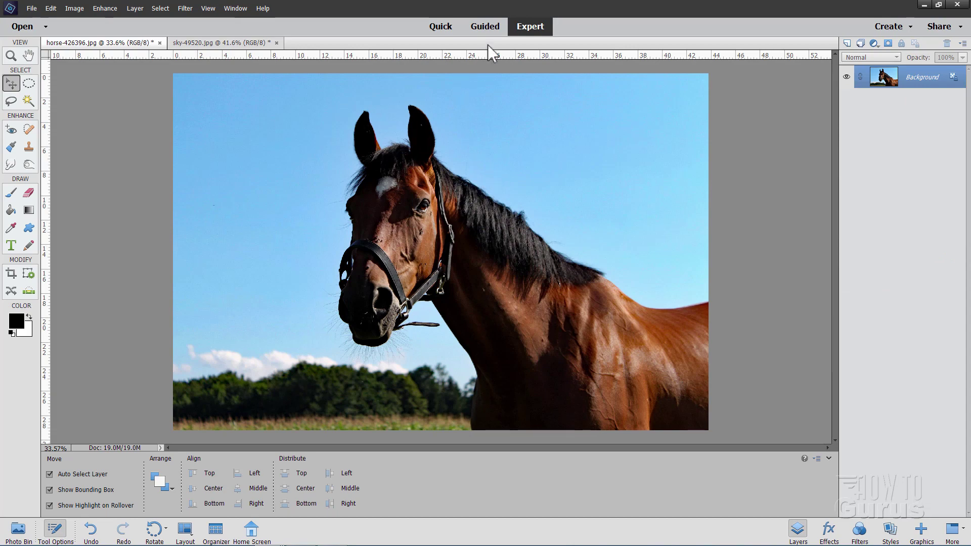
{"action": "left_click", "coordinate": [484, 28]}
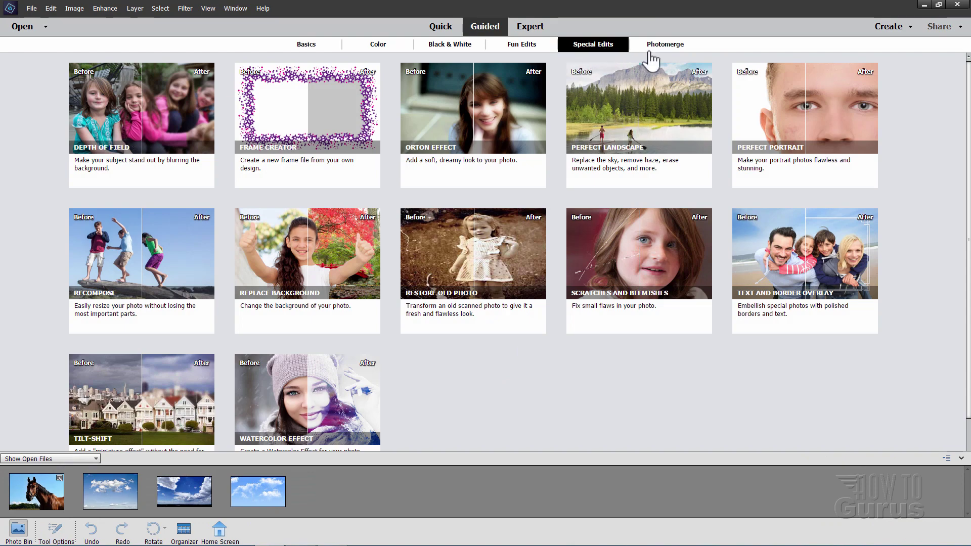
- Start the Perfect Landscape guided edit and scroll its panel down to the new-sky step
{"action": "left_click", "coordinate": [631, 101]}
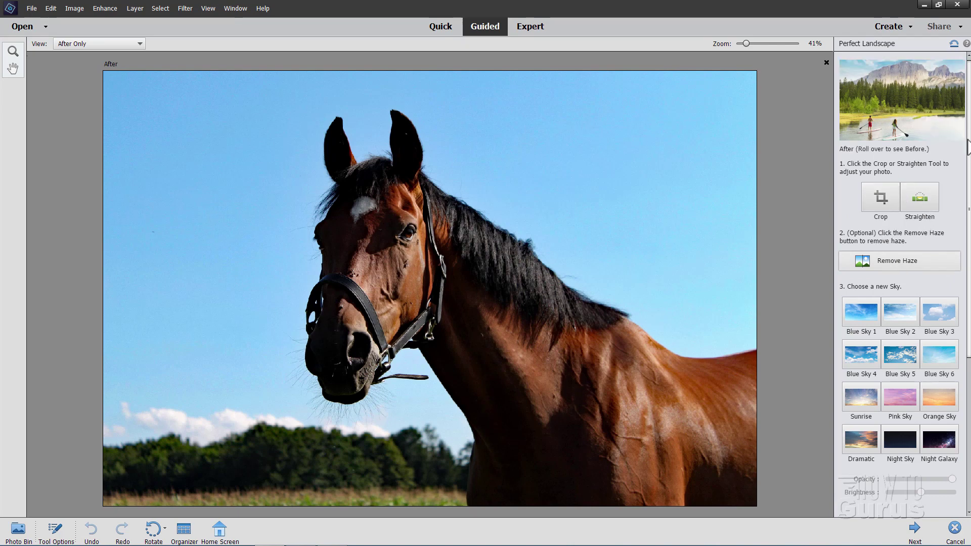
{"action": "scroll", "coordinate": [969, 162], "scroll_direction": "down", "scroll_amount": 5}
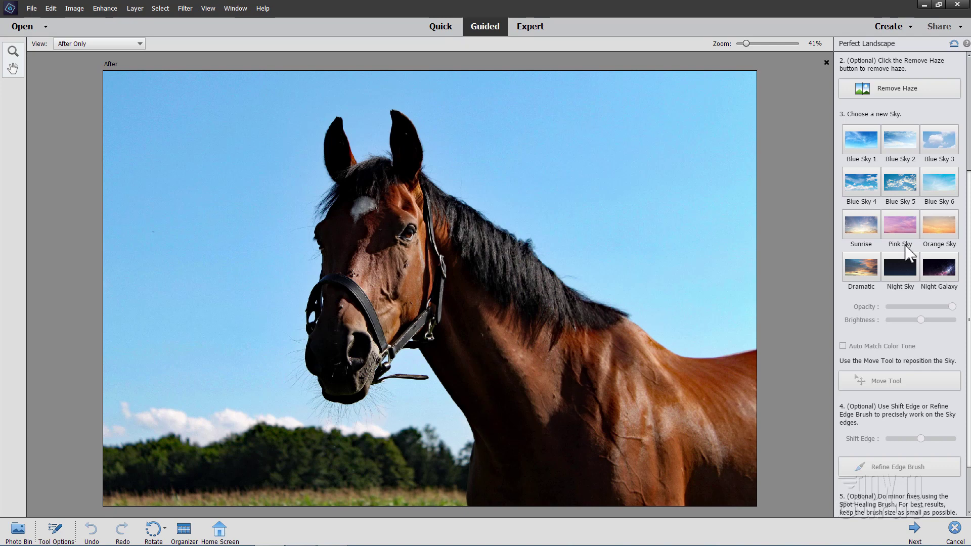
- Apply the Blue Sky 1 preset, trial lower opacities, then return opacity to full
{"action": "left_click", "coordinate": [857, 141]}
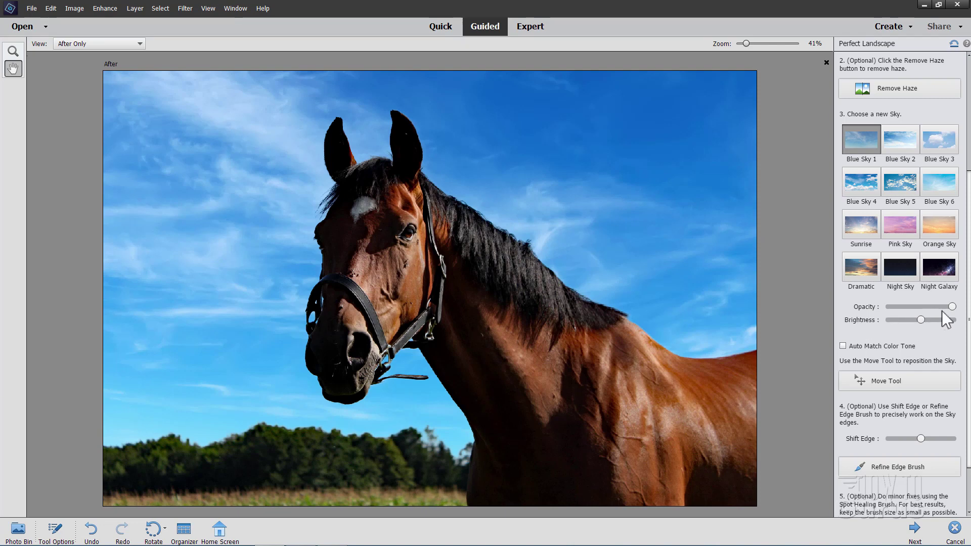
{"action": "mouse_move", "coordinate": [952, 306]}
{"action": "left_mouse_down"}
{"action": "mouse_move", "coordinate": [911, 307]}
{"action": "mouse_move", "coordinate": [952, 307]}
{"action": "left_mouse_up"}
{"action": "left_click_drag", "start_coordinate": [952, 307], "coordinate": [868, 307]}
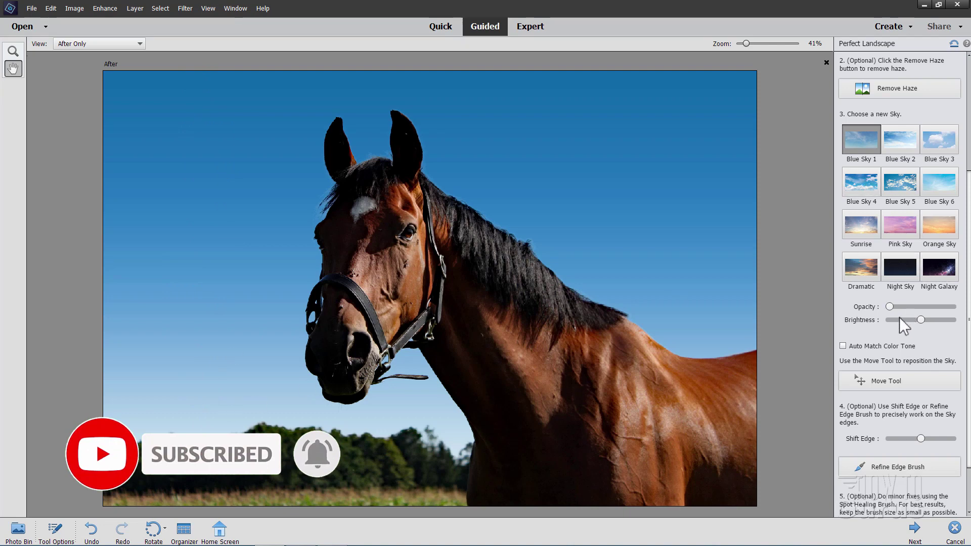
{"action": "left_click_drag", "start_coordinate": [889, 307], "coordinate": [921, 326]}
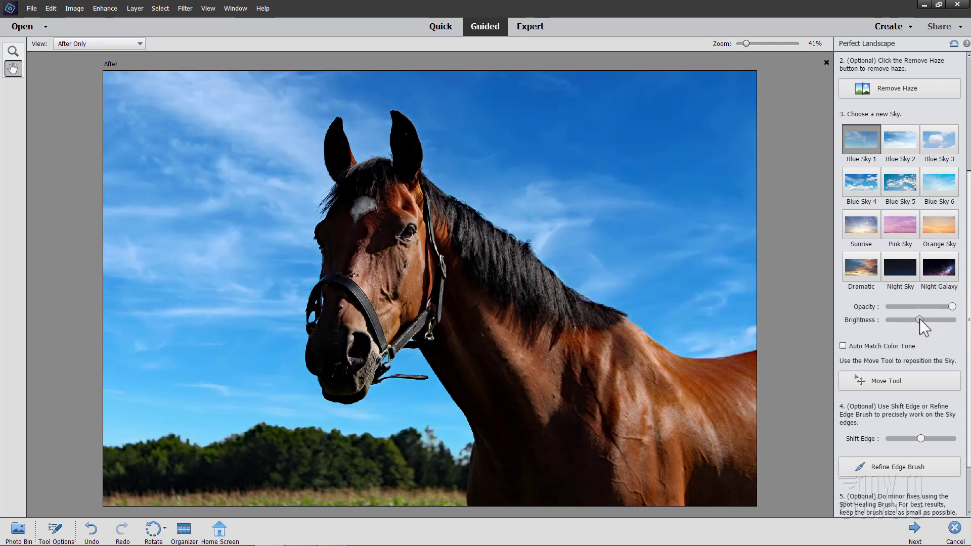
- Enable Auto Match Color Tone and drag the Blue Sky 1 clouds left with the Move Tool
{"action": "left_click", "coordinate": [843, 346]}
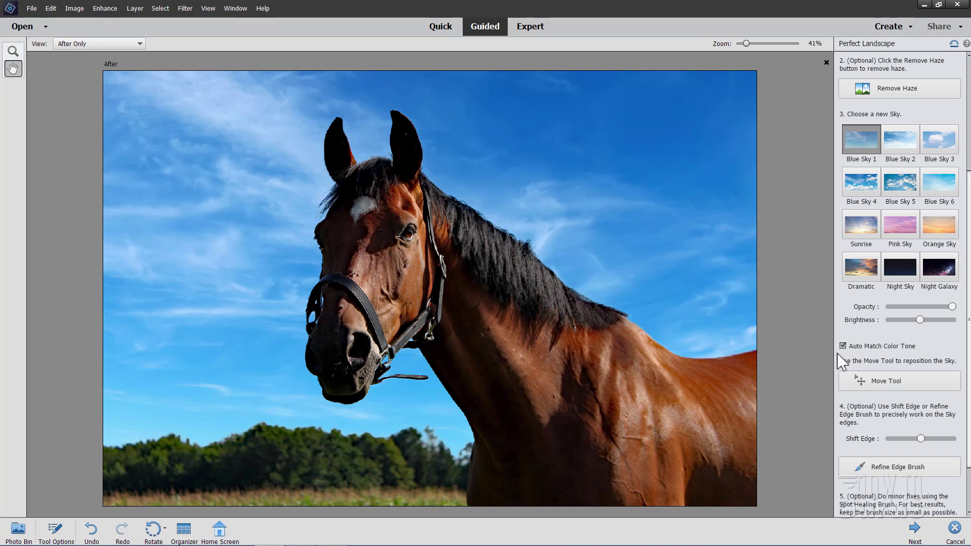
{"action": "left_click", "coordinate": [911, 382]}
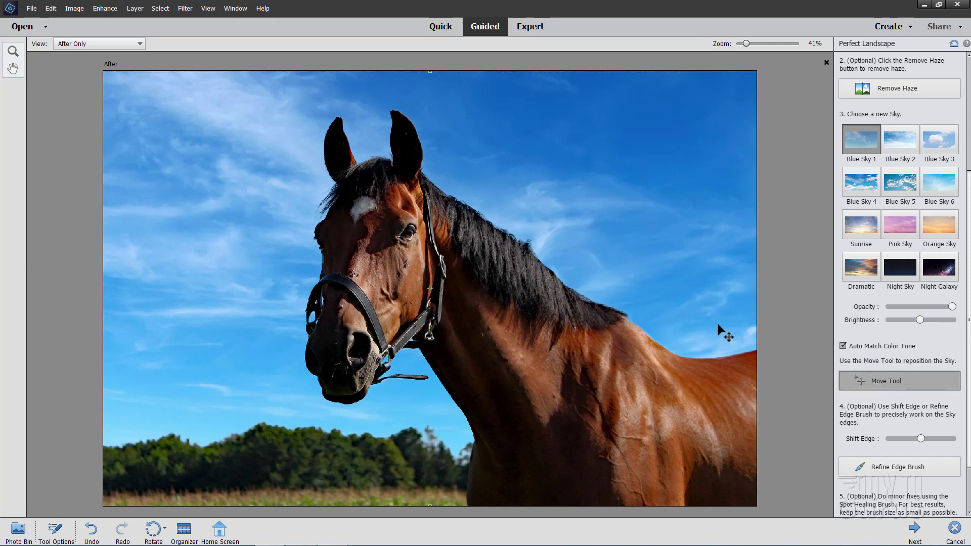
{"action": "left_click_drag", "start_coordinate": [721, 328], "coordinate": [811, 317]}
- Adjust the Shift Edge slider back and forth, settling slightly right of centre
{"action": "scroll", "coordinate": [899, 400], "scroll_direction": "down", "scroll_amount": 3}
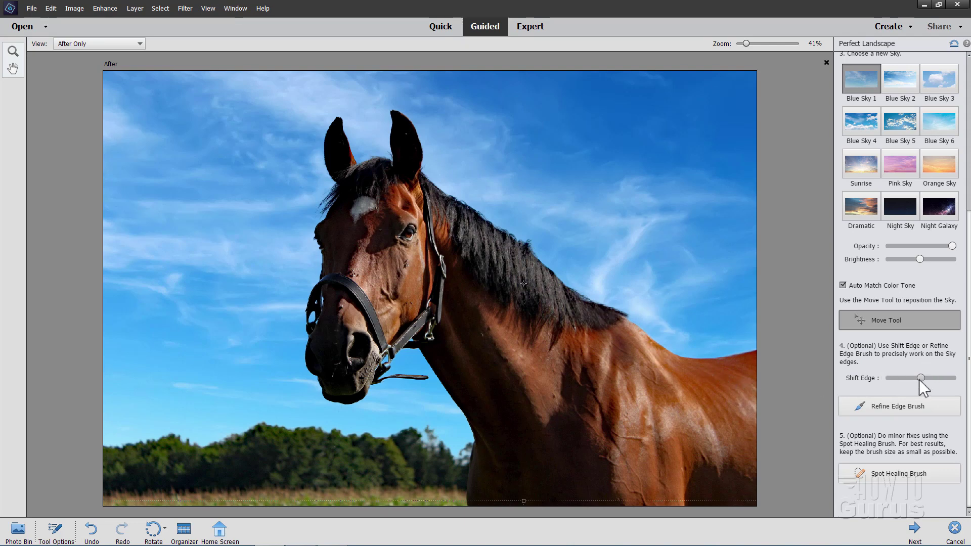
{"action": "left_click_drag", "start_coordinate": [929, 378], "coordinate": [945, 377]}
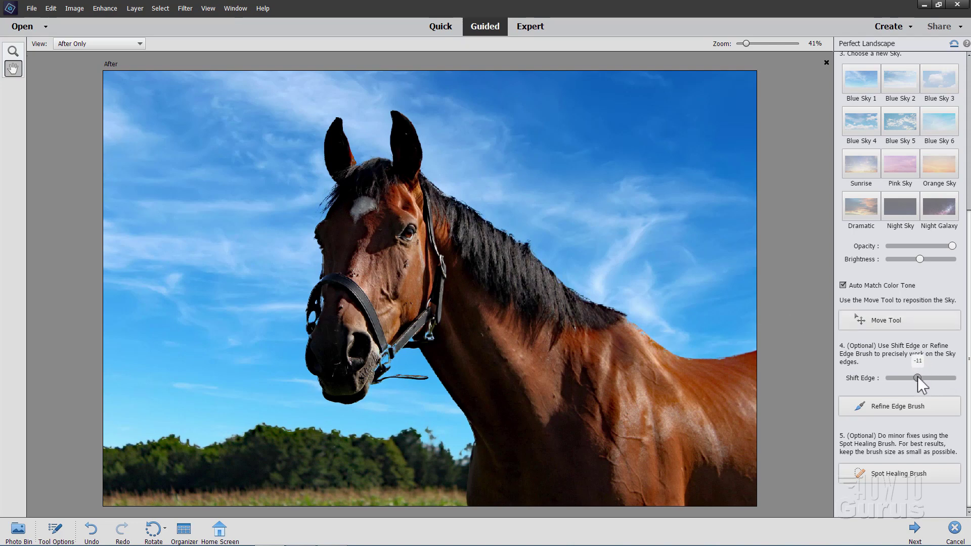
{"action": "left_click_drag", "start_coordinate": [918, 378], "coordinate": [889, 378]}
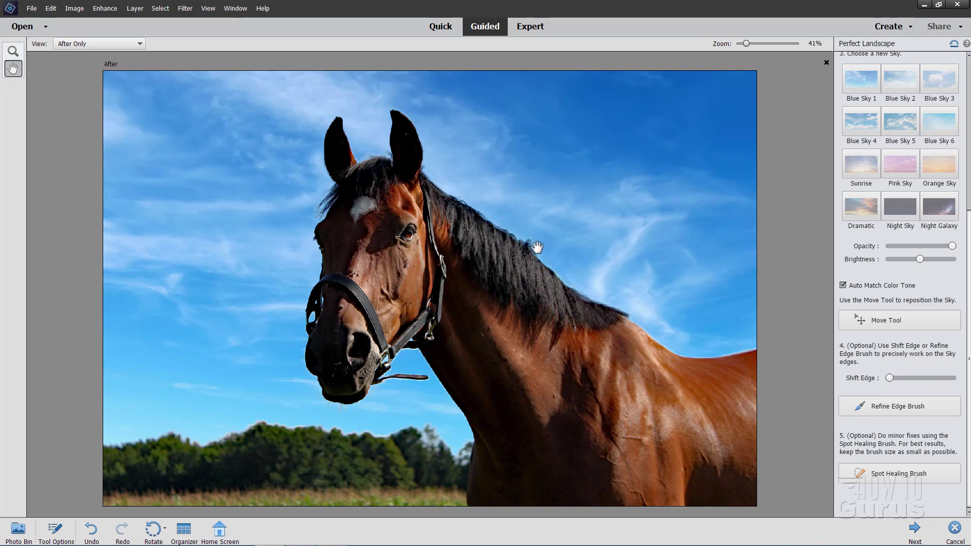
{"action": "left_click_drag", "start_coordinate": [917, 379], "coordinate": [921, 379]}
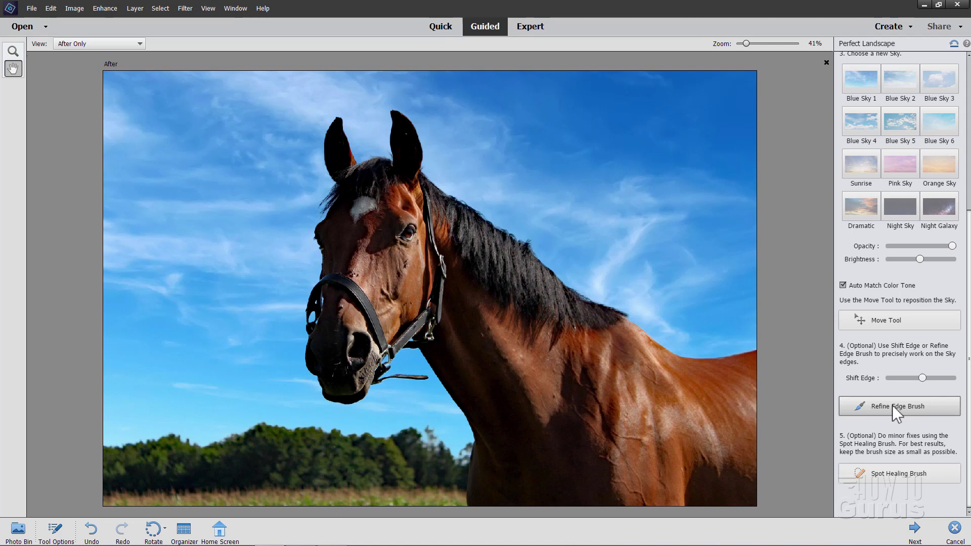
- Show the Refine Edge Brush options and try its Subtract and Add modes
{"action": "left_click", "coordinate": [896, 403]}
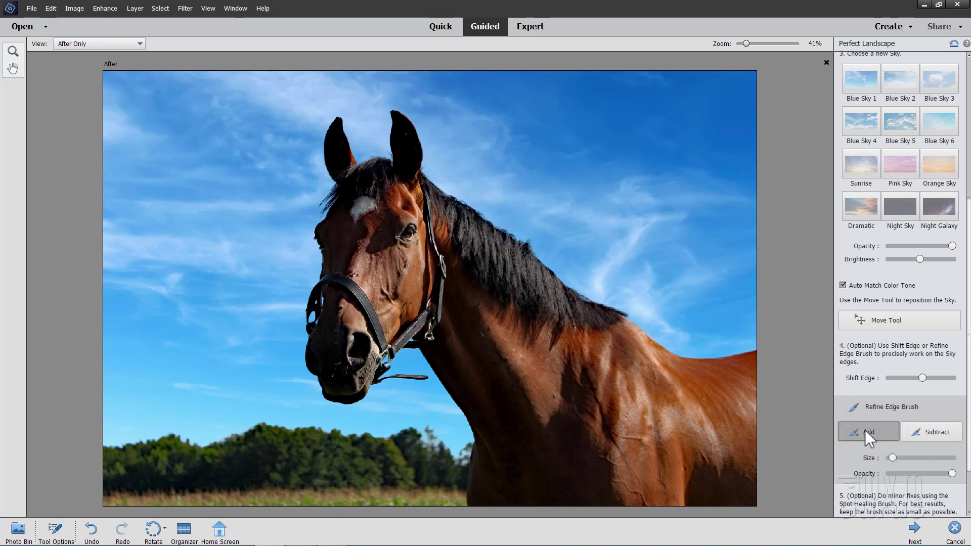
{"action": "left_click", "coordinate": [933, 431]}
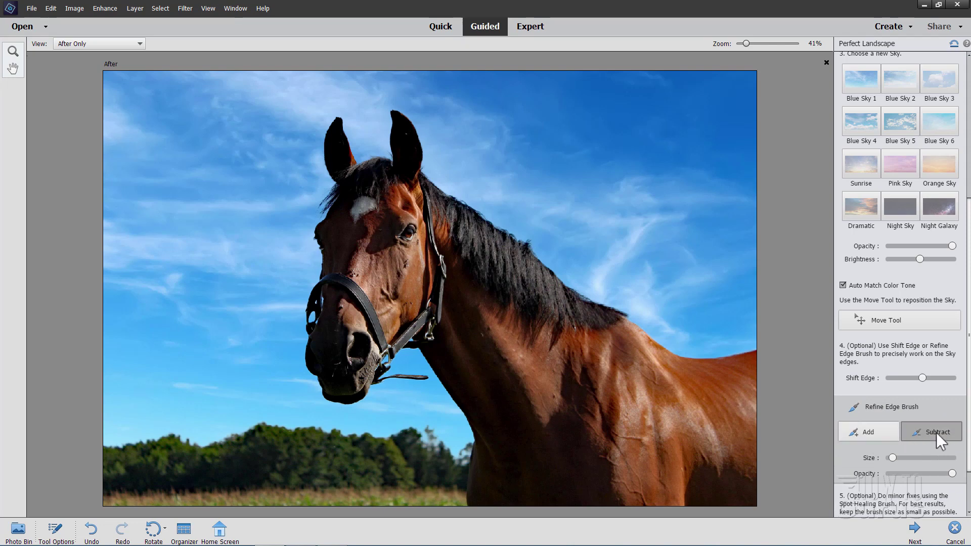
{"action": "left_click", "coordinate": [872, 434]}
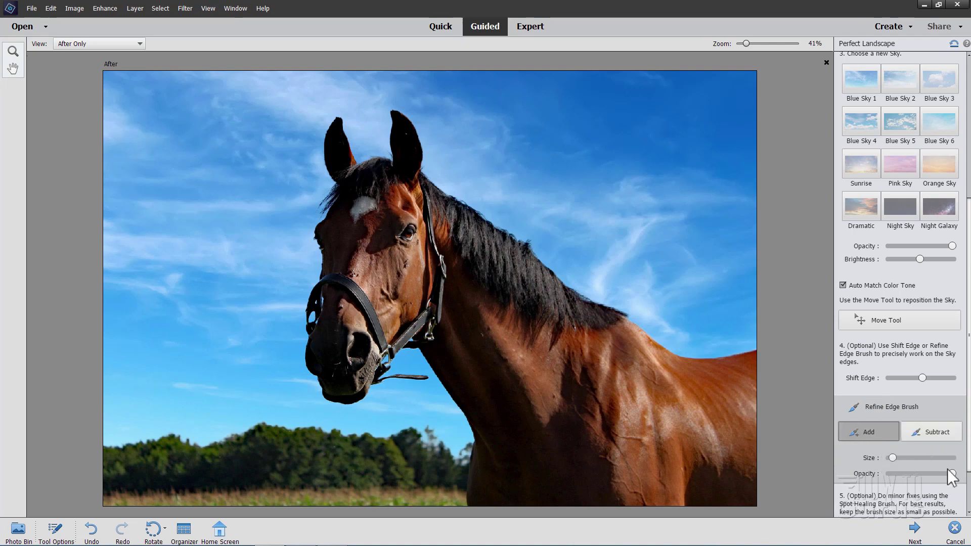
{"action": "scroll", "coordinate": [951, 414], "scroll_direction": "down", "scroll_amount": 2}
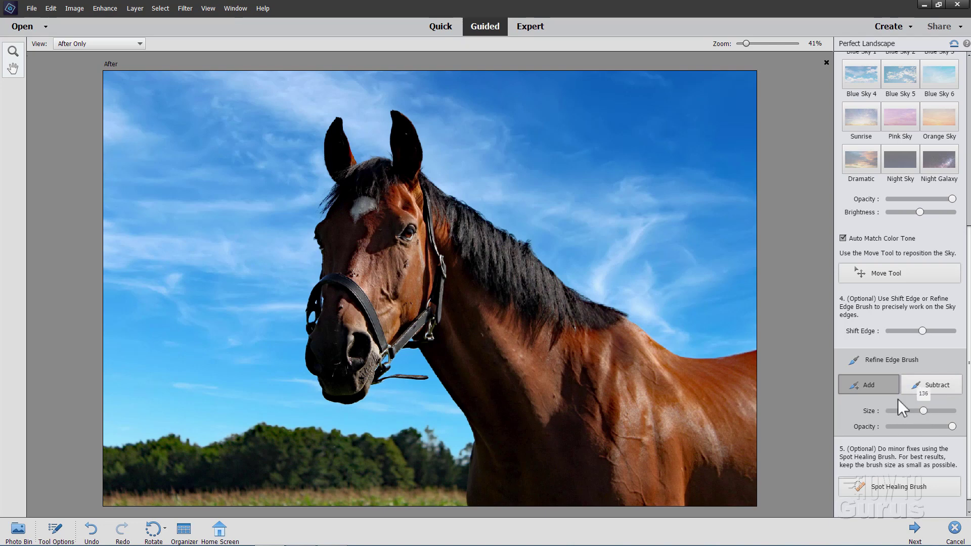
- Paint trial edge refinements along the horse's mane, first adding then subtracting sky
{"action": "left_click", "coordinate": [872, 388]}
{"action": "mouse_move", "coordinate": [600, 235]}
{"action": "left_mouse_down"}
{"action": "mouse_move", "coordinate": [543, 287]}
{"action": "mouse_move", "coordinate": [583, 247]}
{"action": "mouse_move", "coordinate": [550, 293]}
{"action": "mouse_move", "coordinate": [603, 234]}
{"action": "mouse_move", "coordinate": [570, 282]}
{"action": "left_mouse_up"}
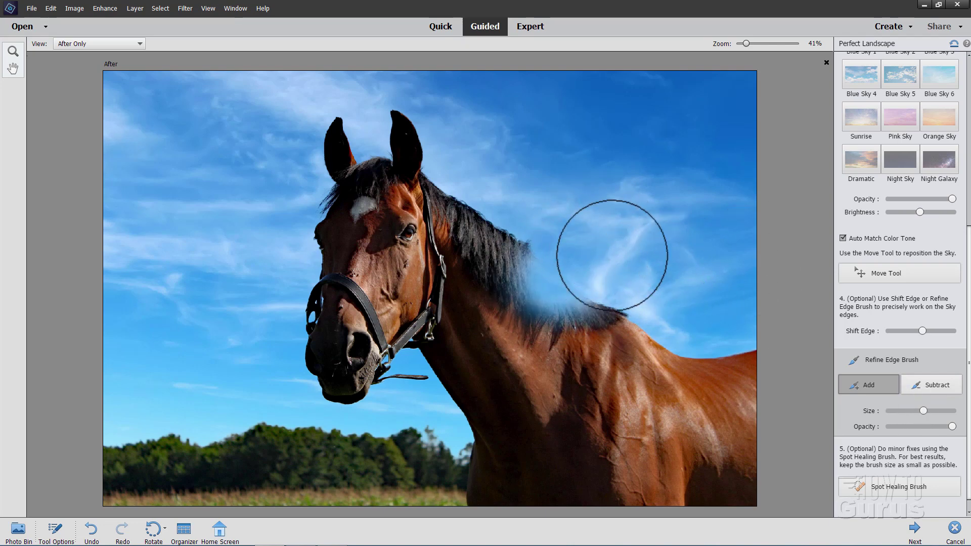
{"action": "mouse_move", "coordinate": [610, 244]}
{"action": "left_mouse_down"}
{"action": "mouse_move", "coordinate": [558, 268]}
{"action": "mouse_move", "coordinate": [592, 216]}
{"action": "mouse_move", "coordinate": [575, 276]}
{"action": "left_mouse_up"}
{"action": "left_click", "coordinate": [931, 385]}
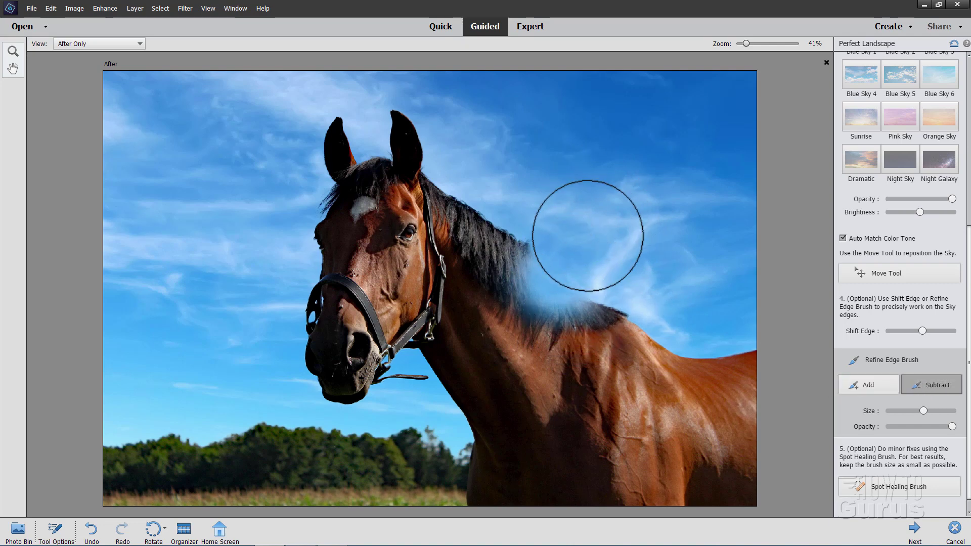
{"action": "mouse_move", "coordinate": [581, 243]}
{"action": "left_mouse_down"}
{"action": "mouse_move", "coordinate": [550, 273]}
{"action": "mouse_move", "coordinate": [577, 238]}
{"action": "mouse_move", "coordinate": [551, 288]}
{"action": "mouse_move", "coordinate": [637, 217]}
{"action": "mouse_move", "coordinate": [578, 236]}
{"action": "left_mouse_up"}
- Undo the three mane strokes and set the Refine Edge Brush back to Add
{"action": "key", "text": "ctrl+z"}
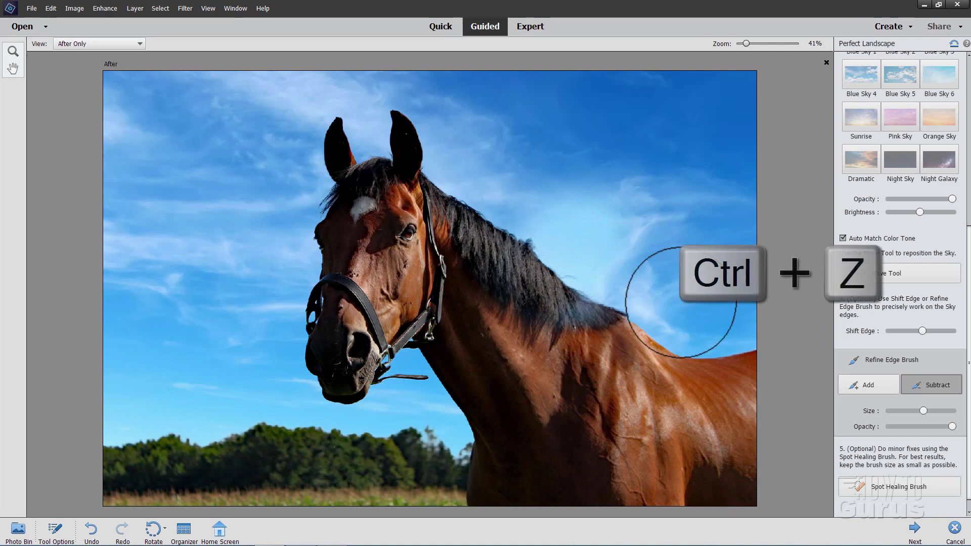
{"action": "key", "text": "ctrl+z"}
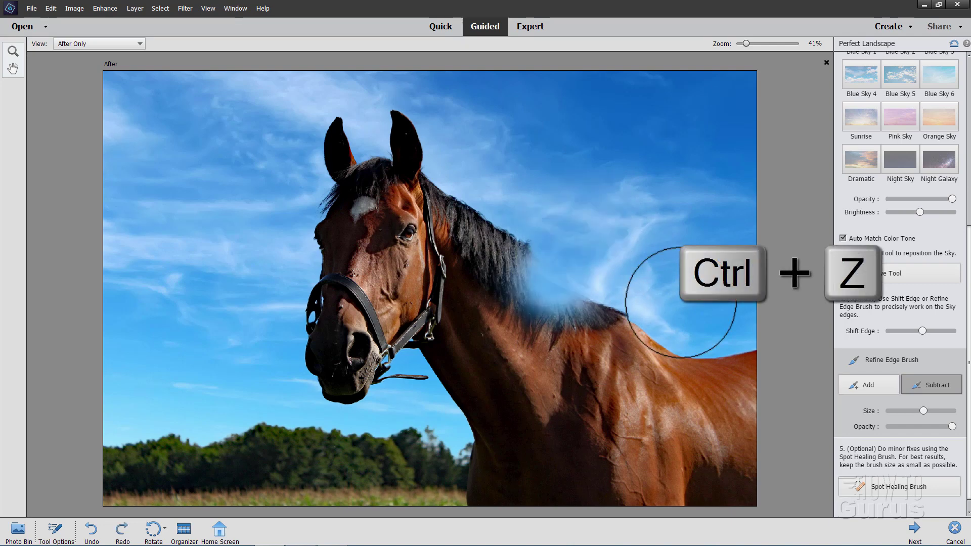
{"action": "key", "text": "ctrl+z"}
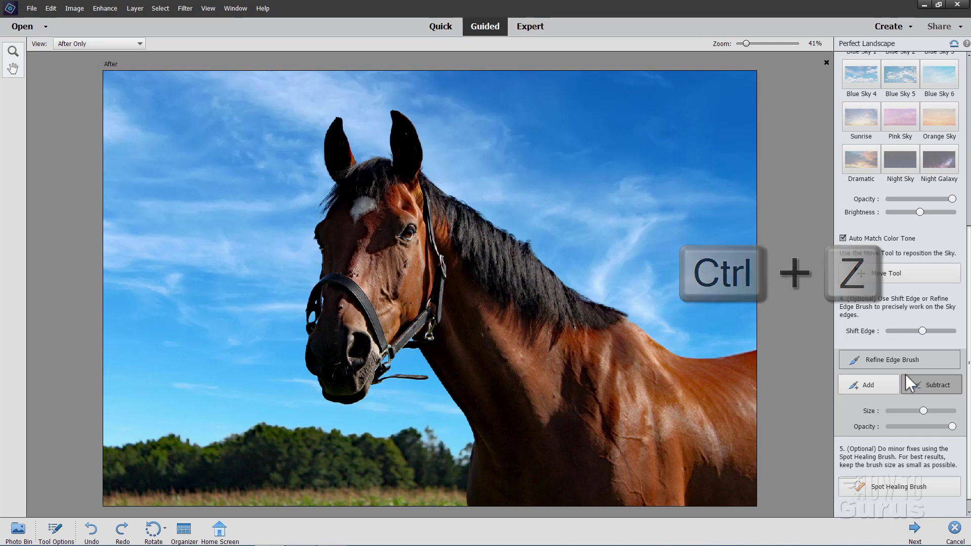
{"action": "left_click", "coordinate": [863, 384]}
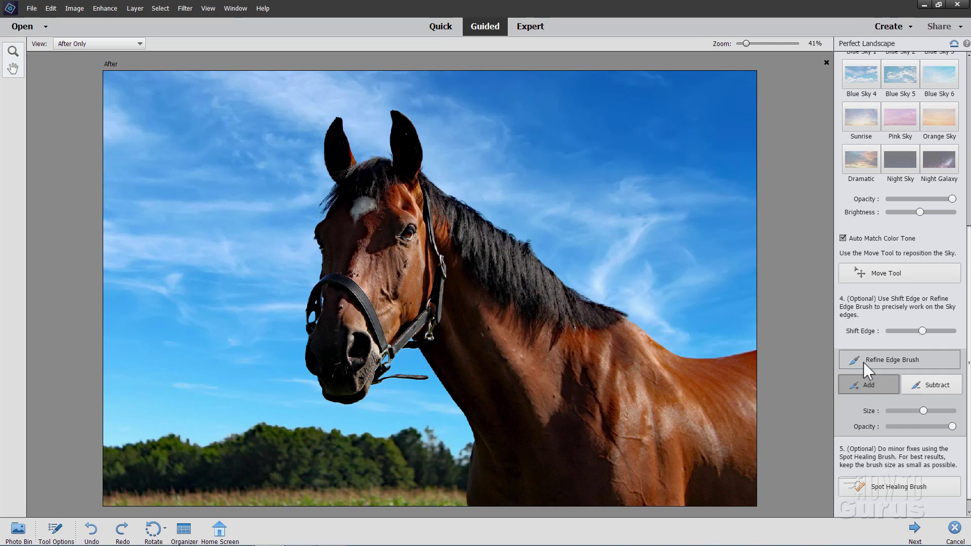
{"action": "scroll", "coordinate": [885, 414], "scroll_direction": "down", "scroll_amount": 1}
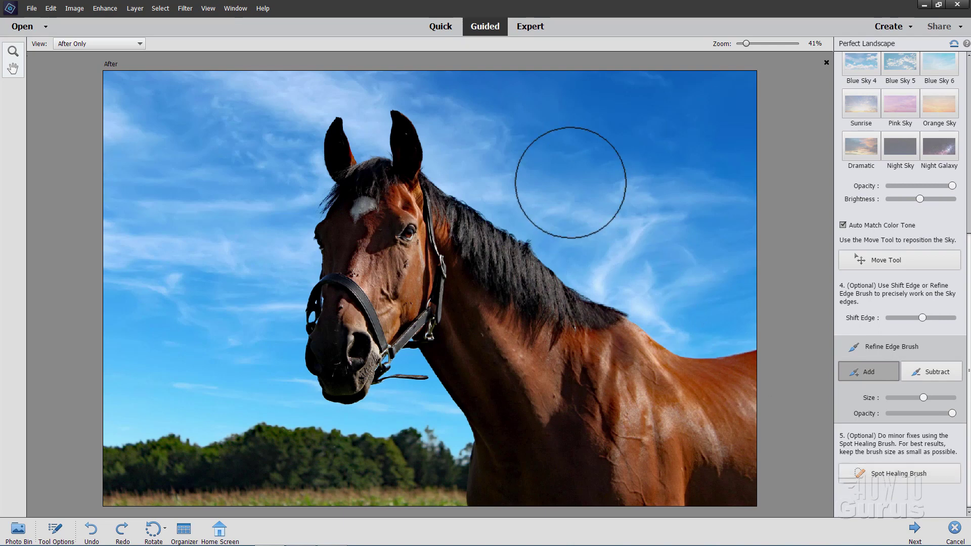
- Go past the Spot Healing step, press Next, and continue editing In Expert mode
{"action": "left_click", "coordinate": [893, 477]}
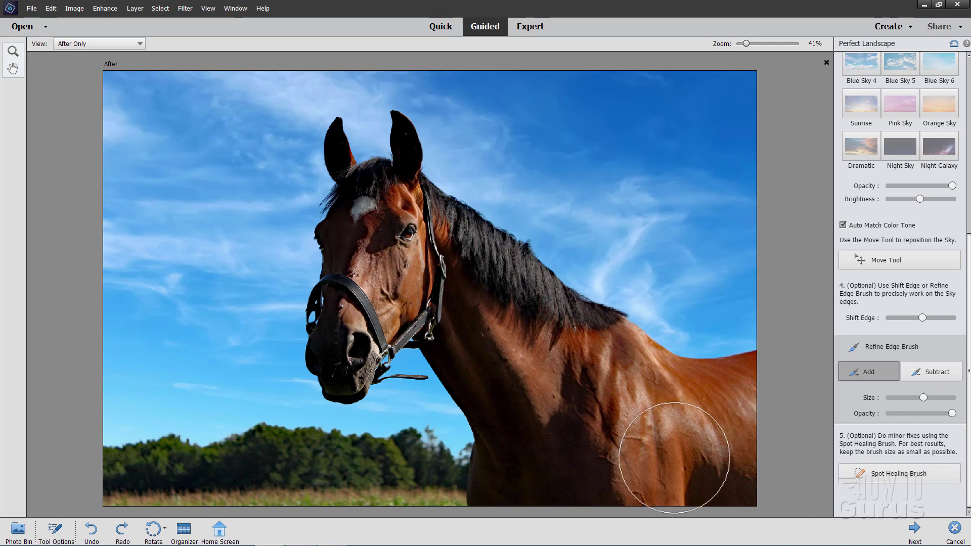
{"action": "left_click", "coordinate": [915, 528]}
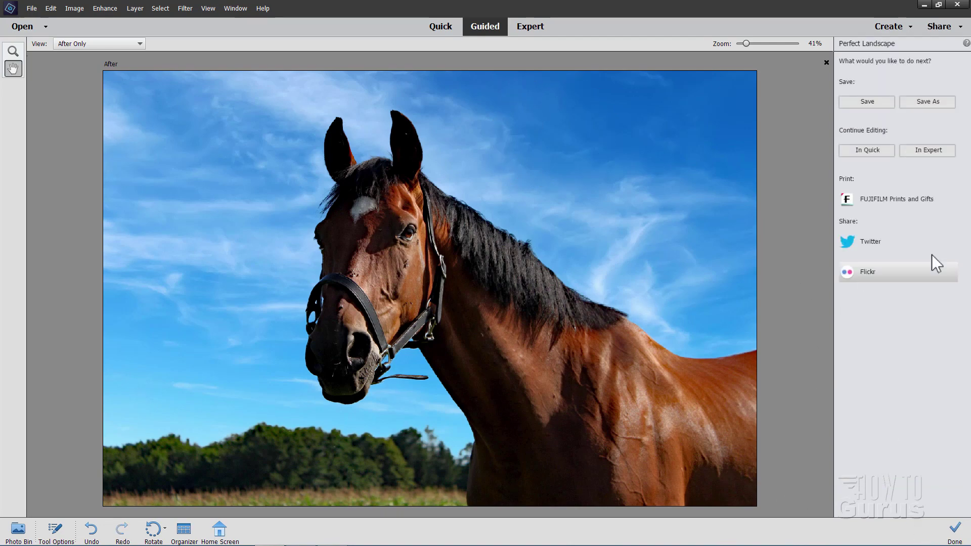
{"action": "left_click", "coordinate": [926, 151]}
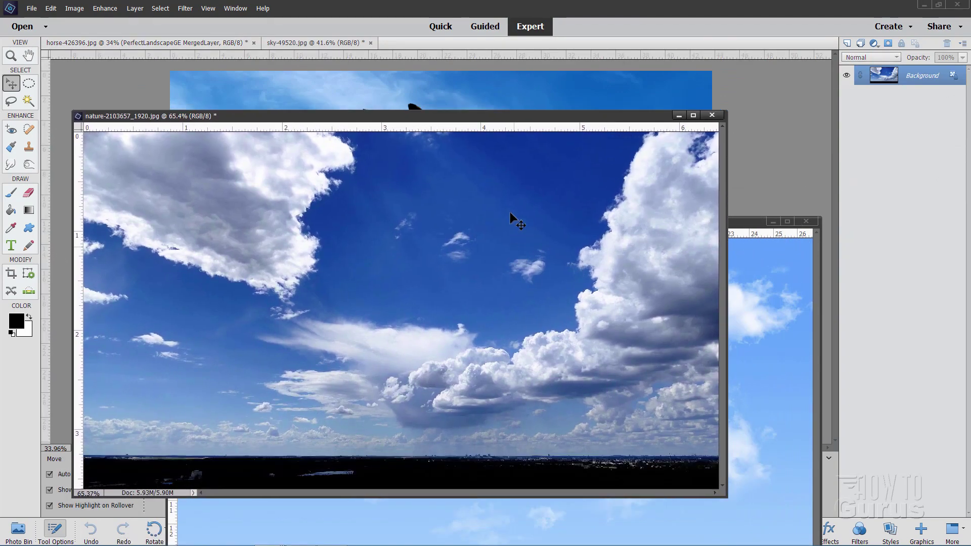
- Minimize the nature-2103657_1920.jpg and sky-1286888_1920.jpg windows and expand the SkyPreset group
{"action": "left_click", "coordinate": [679, 116]}
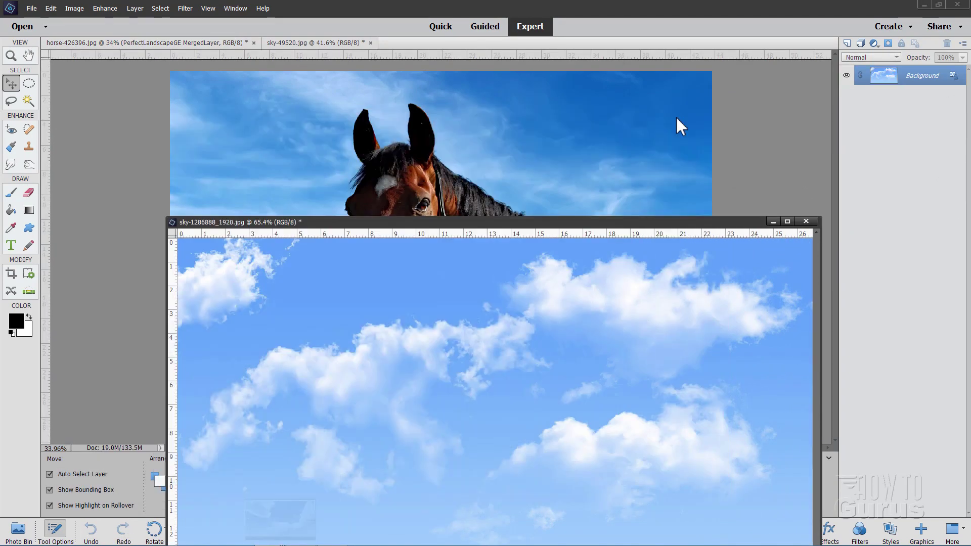
{"action": "left_click", "coordinate": [771, 222]}
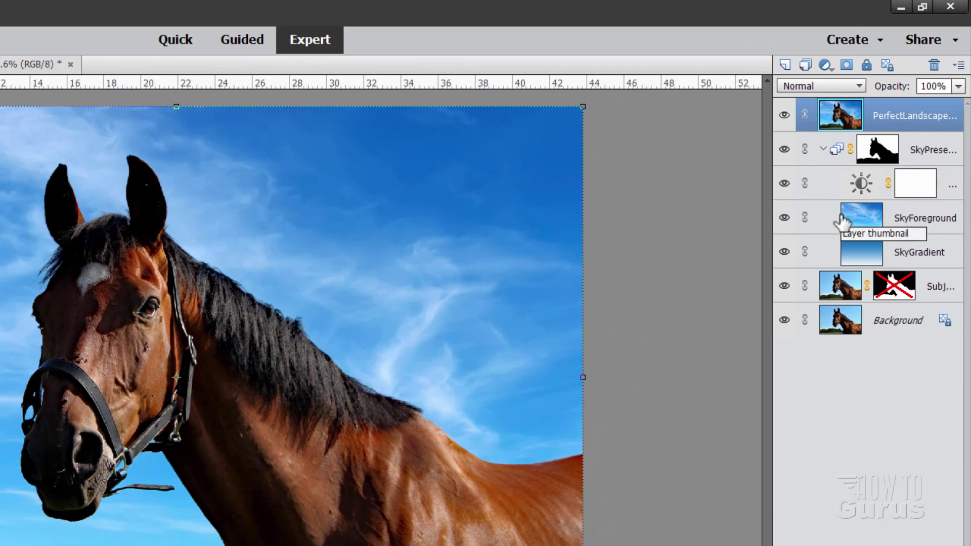
{"action": "left_click", "coordinate": [822, 149]}
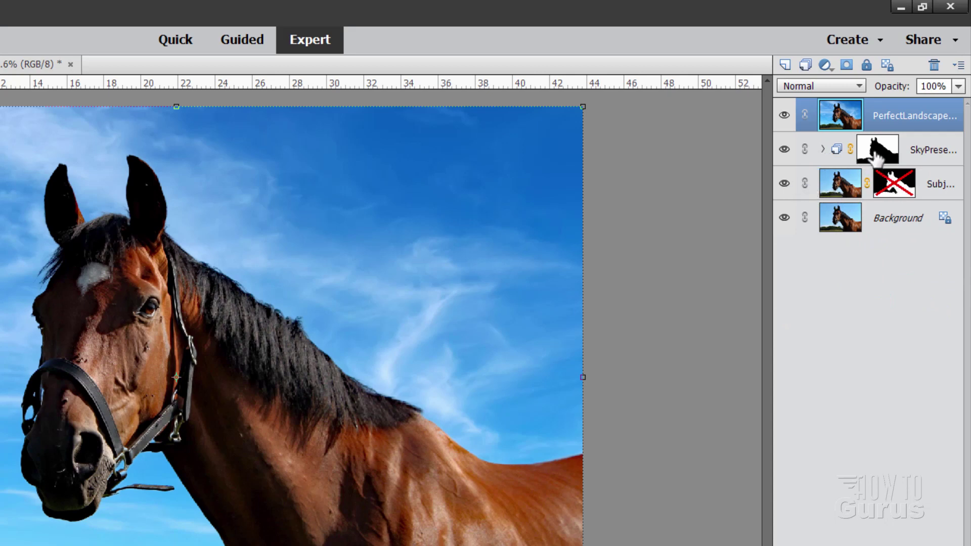
{"action": "left_click", "coordinate": [823, 150]}
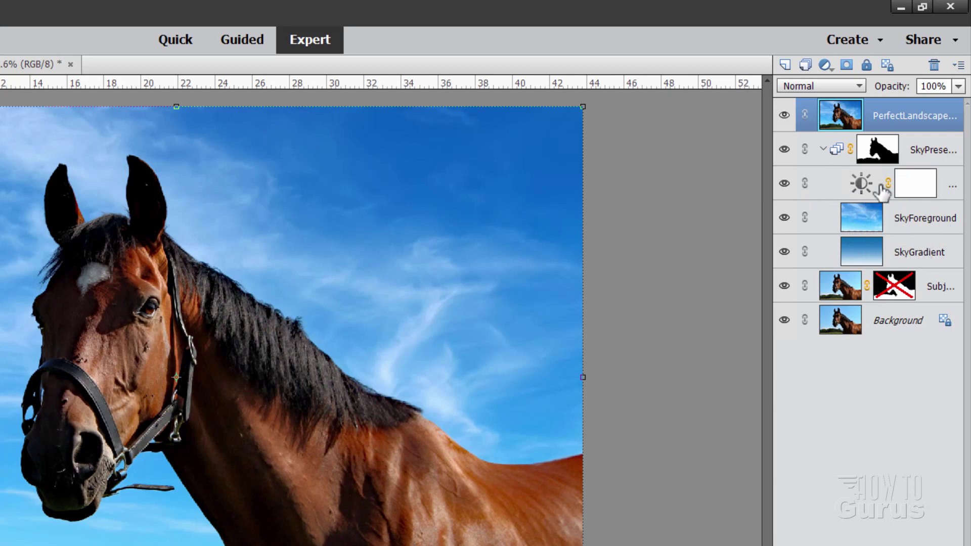
{"action": "left_click", "coordinate": [784, 149]}
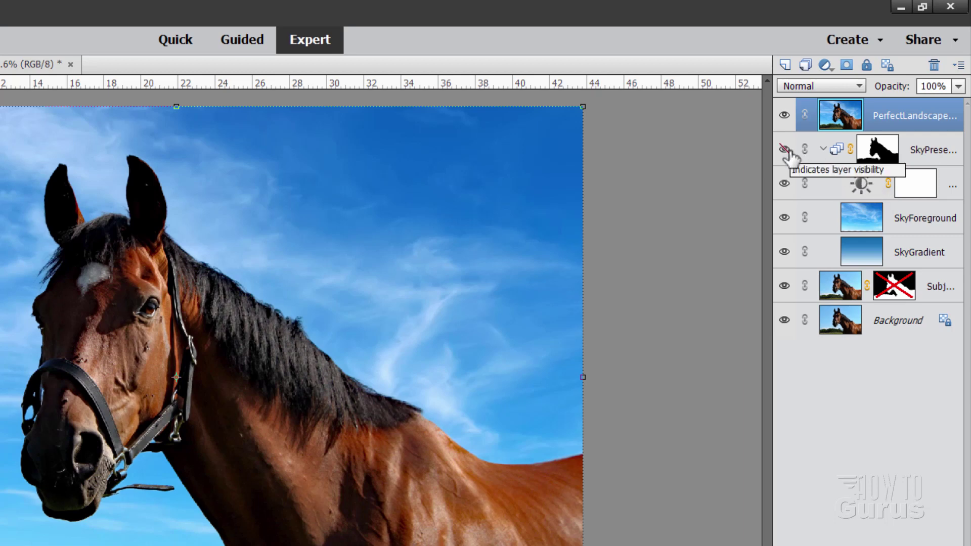
{"action": "left_click", "coordinate": [784, 149]}
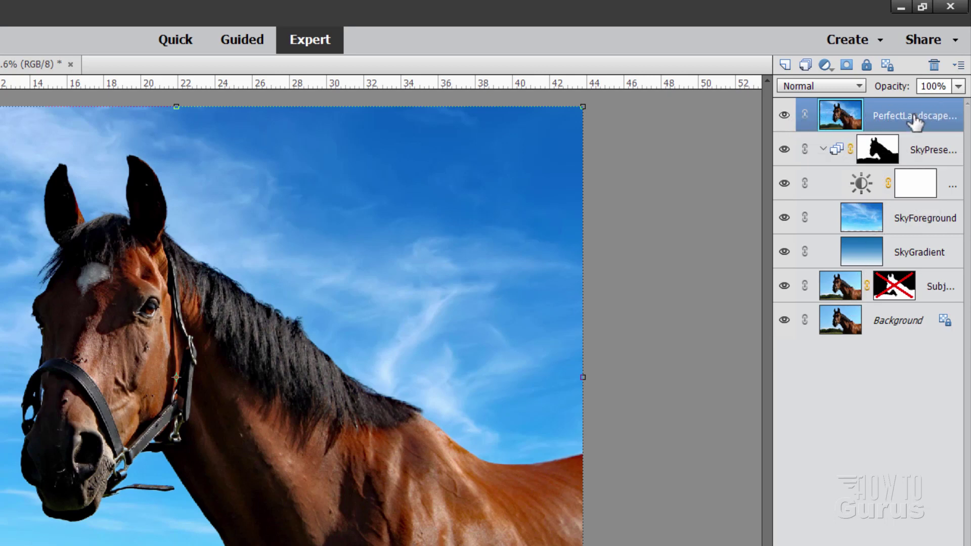
- Hide the merged PerfectLandscape layer and toggle the SkyPreset group to compare the original sky
{"action": "left_click", "coordinate": [786, 118]}
{"action": "left_click", "coordinate": [785, 117]}
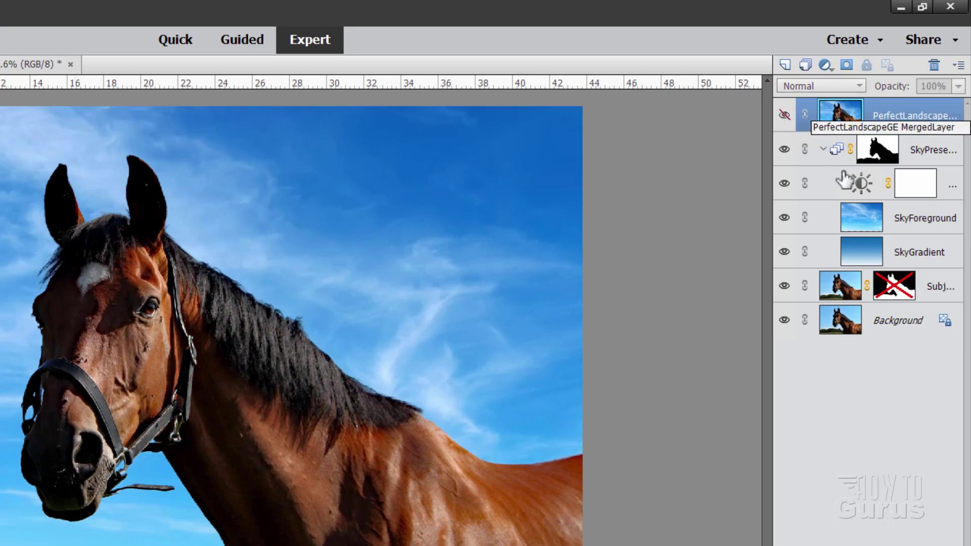
{"action": "left_click", "coordinate": [785, 149]}
{"action": "left_click", "coordinate": [785, 149]}
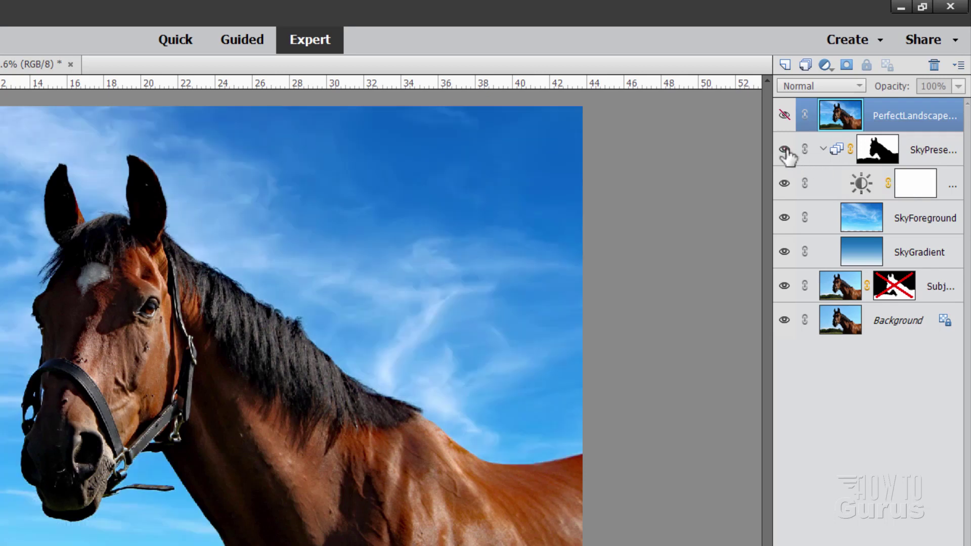
{"action": "left_click", "coordinate": [823, 149]}
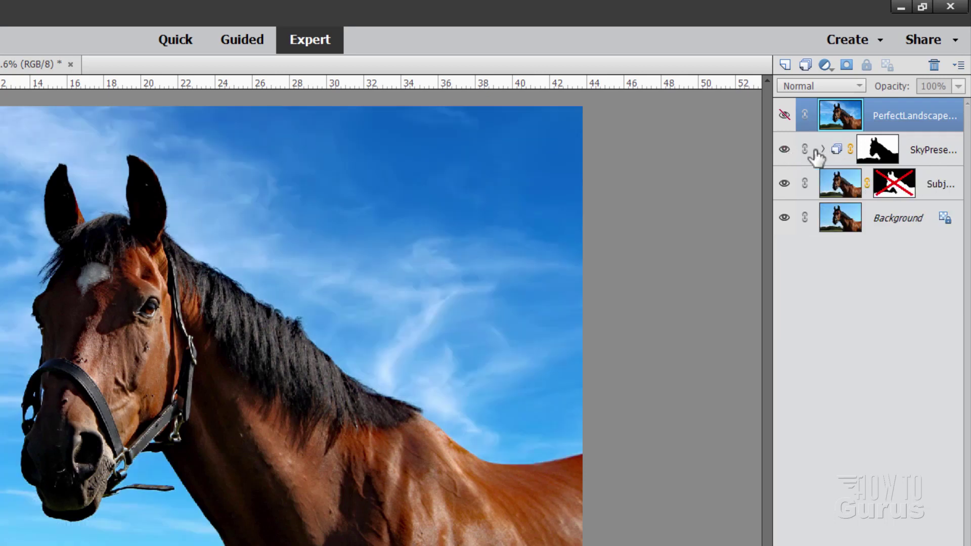
{"action": "left_click", "coordinate": [785, 149]}
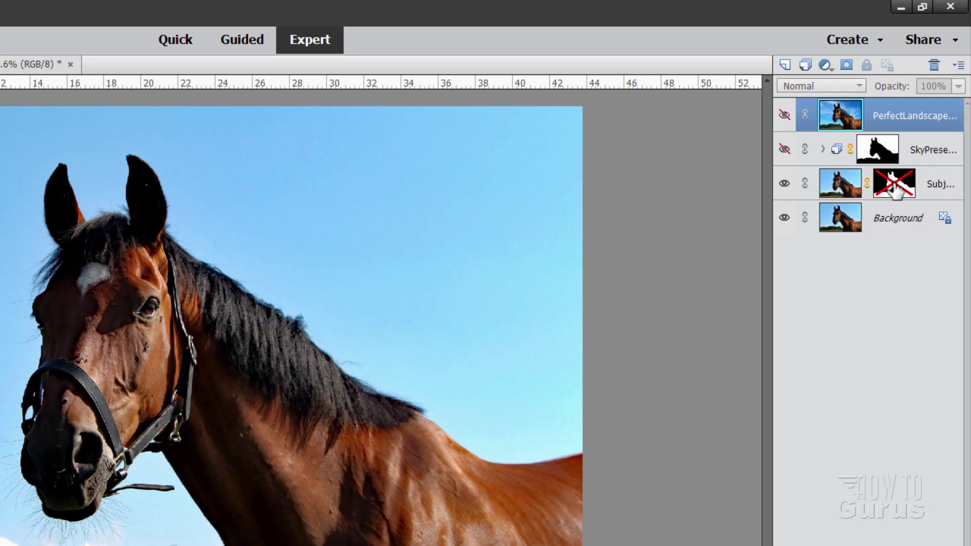
- Toggle the Subject layer's visibility several times, leaving it visible
{"action": "left_click", "coordinate": [785, 185]}
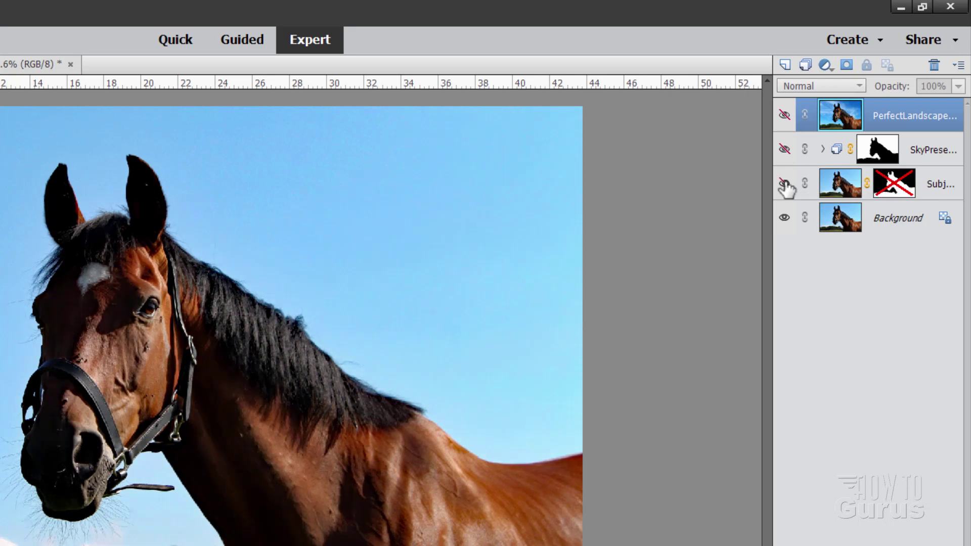
{"action": "left_click", "coordinate": [785, 186]}
{"action": "left_click", "coordinate": [785, 184]}
{"action": "left_click", "coordinate": [784, 185]}
{"action": "left_click", "coordinate": [785, 186]}
- Restore and expand SkyPreset, toggling its Brightness/Contrast adjustment and SkyForeground layers
{"action": "left_click", "coordinate": [784, 150]}
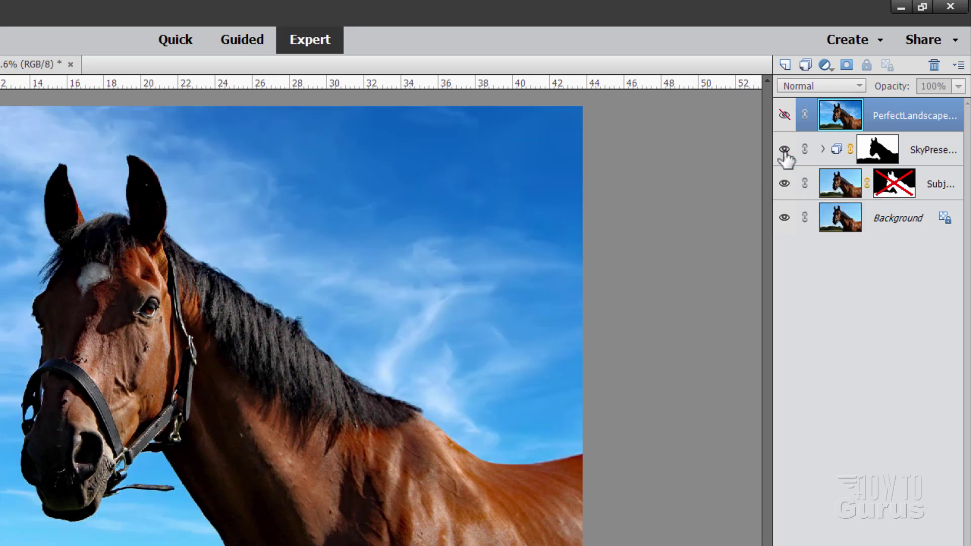
{"action": "left_click", "coordinate": [820, 150]}
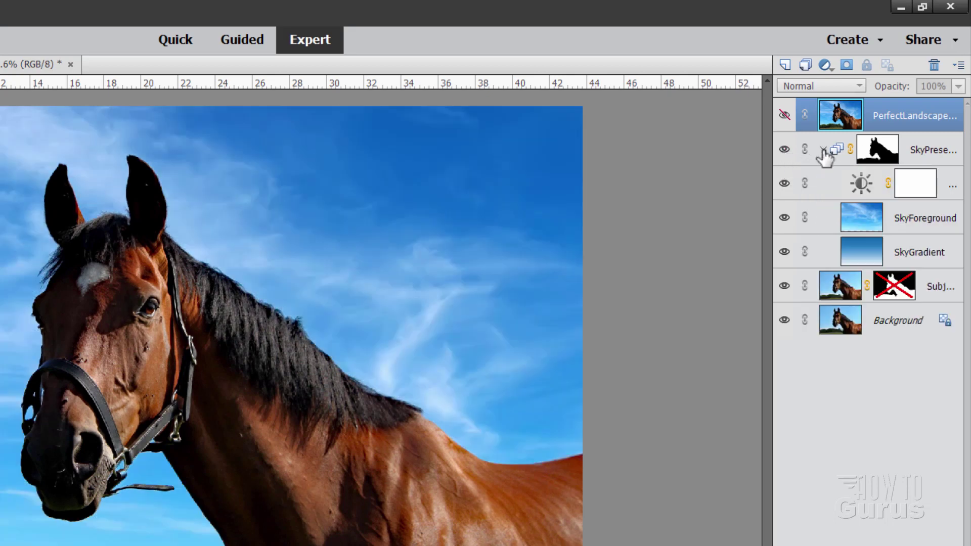
{"action": "left_click", "coordinate": [784, 185]}
{"action": "left_click", "coordinate": [784, 183]}
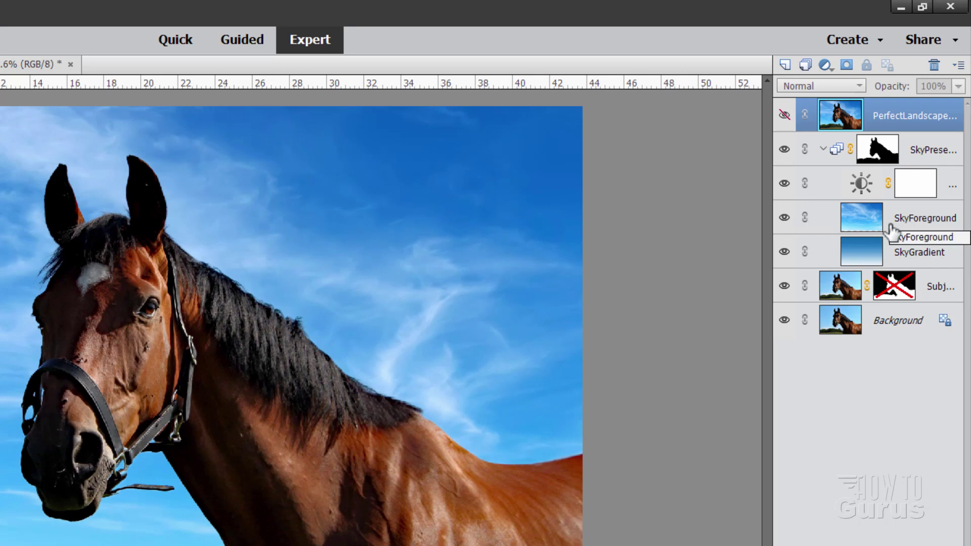
{"action": "left_click", "coordinate": [784, 218]}
{"action": "left_click", "coordinate": [783, 218]}
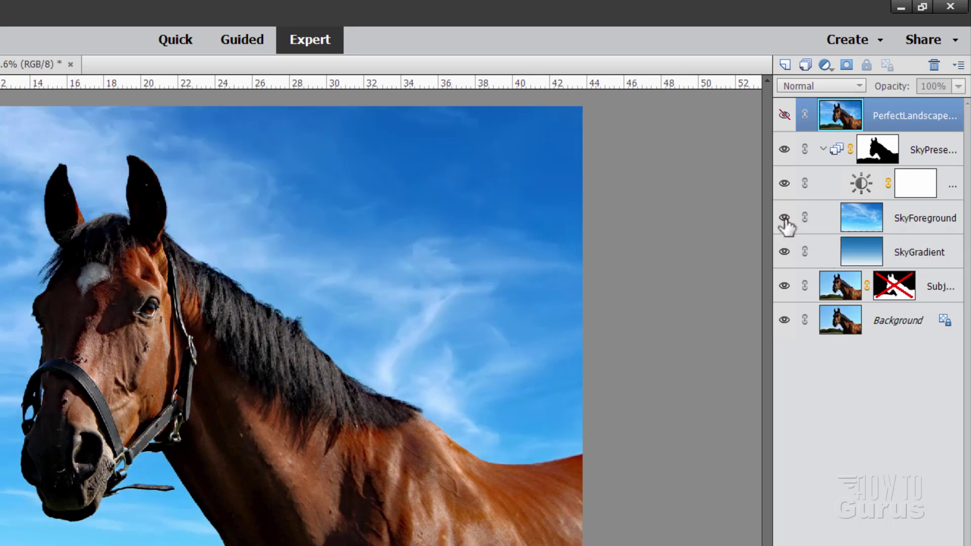
- Open the sky's Brightness/Contrast adjustment settings and close them unchanged, leaving PerfectLandscape hidden
{"action": "double_click", "coordinate": [860, 186]}
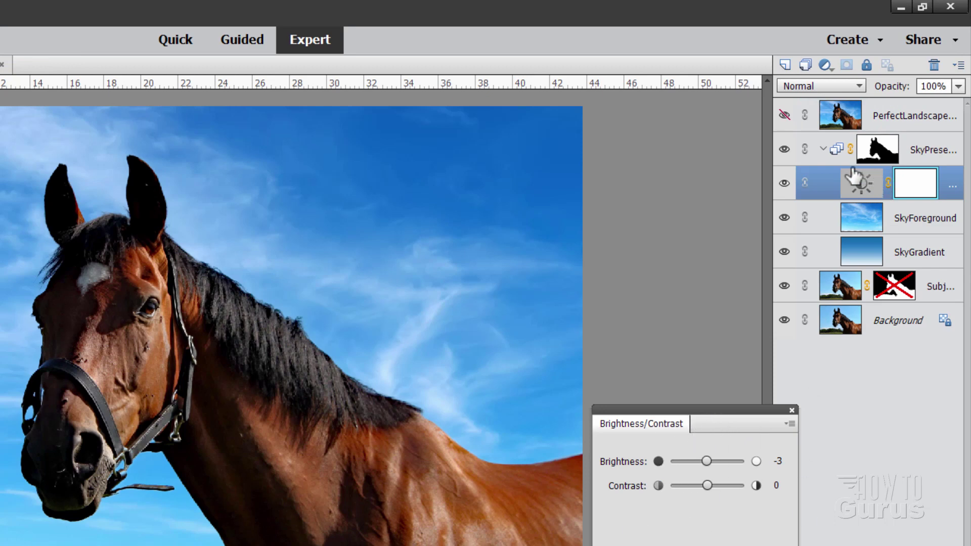
{"action": "left_click", "coordinate": [792, 410]}
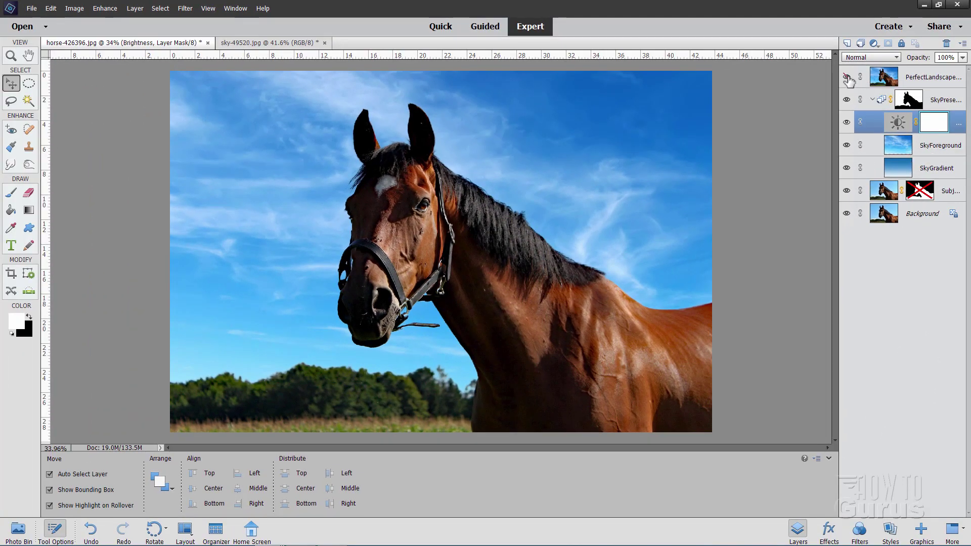
- Select the merged Perfect Landscape layer and float the sky-49520.jpg photo in its own window
{"action": "left_click", "coordinate": [909, 81]}
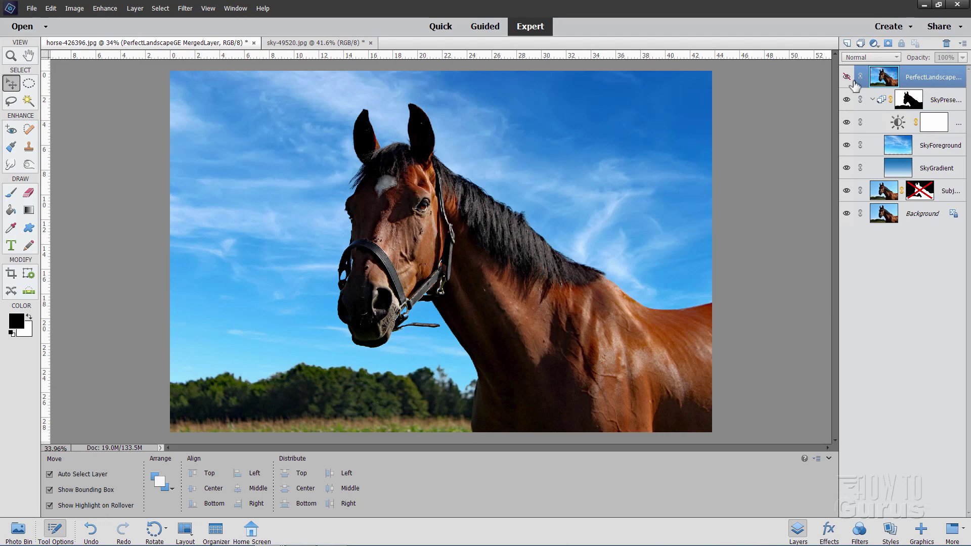
{"action": "left_click", "coordinate": [329, 43]}
{"action": "left_click_drag", "start_coordinate": [329, 44], "coordinate": [587, 204]}
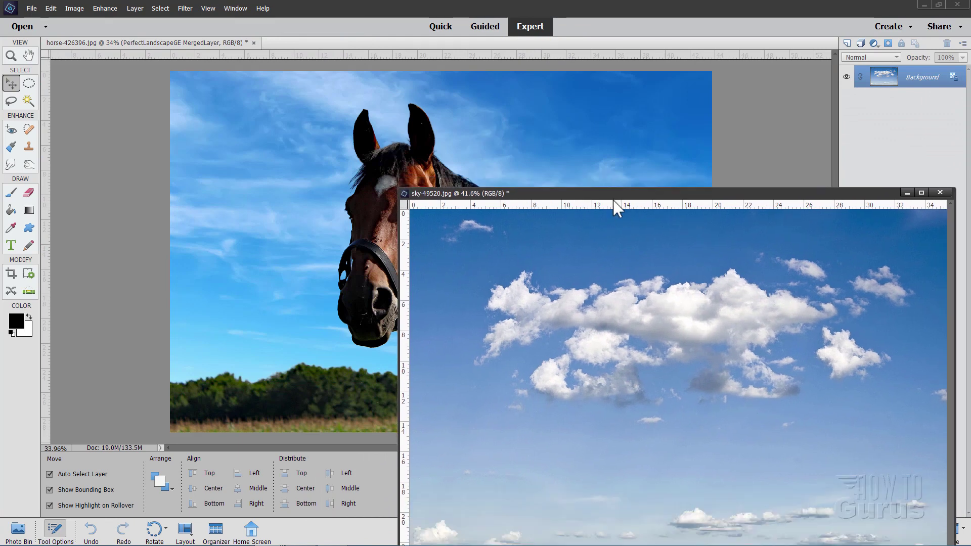
- Check the General preferences, then drag the cloud photo into the horse document as Layer 1
{"action": "left_click", "coordinate": [48, 10]}
{"action": "mouse_move", "coordinate": [85, 195]}
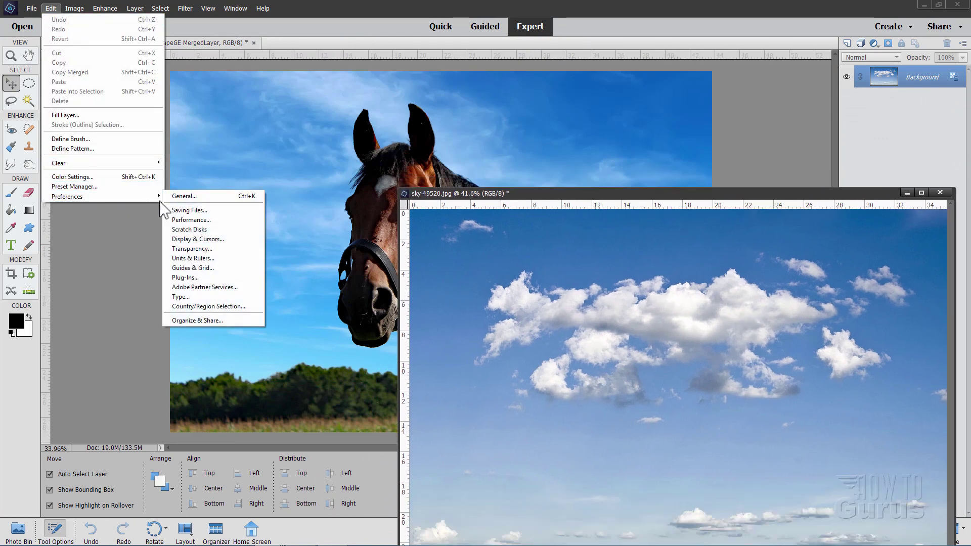
{"action": "left_click", "coordinate": [183, 196]}
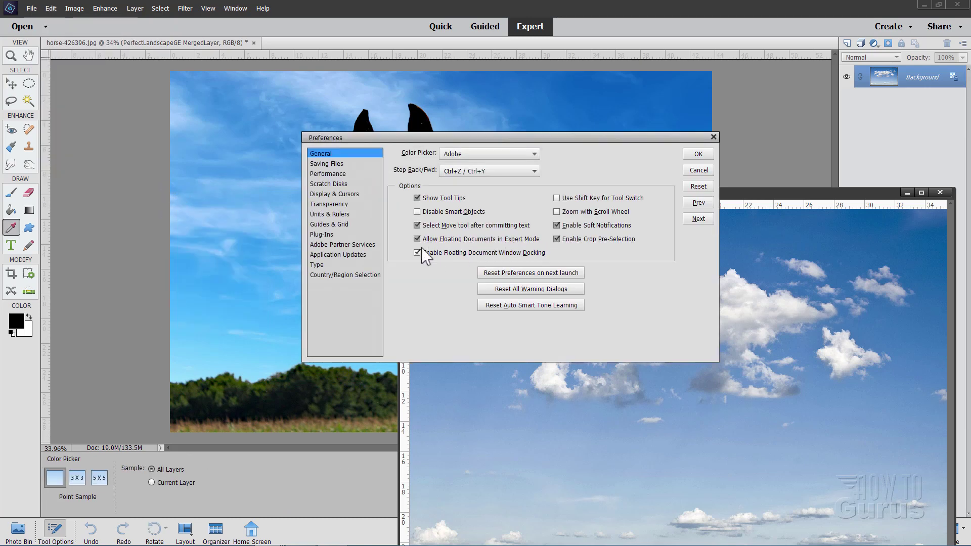
{"action": "left_click", "coordinate": [698, 154]}
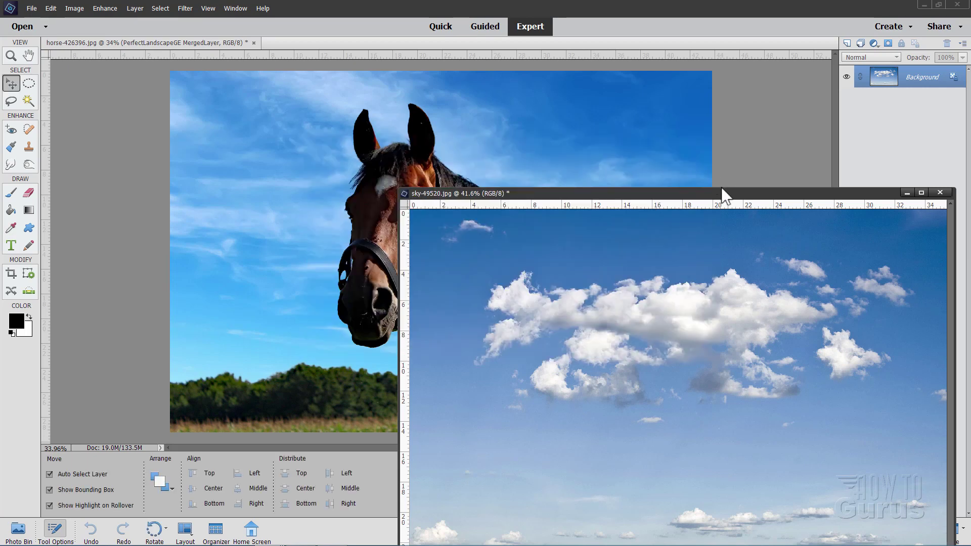
{"action": "left_click_drag", "start_coordinate": [690, 196], "coordinate": [728, 205]}
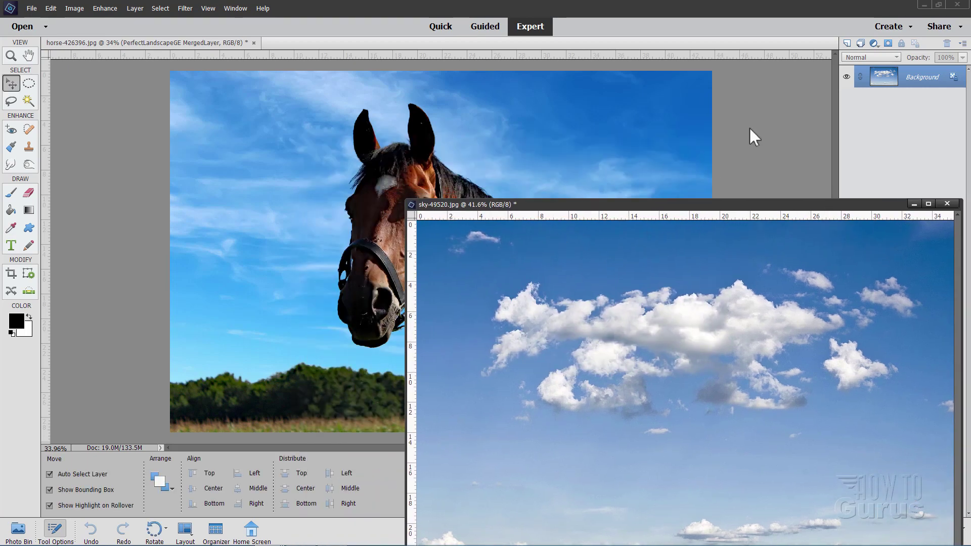
{"action": "left_click_drag", "start_coordinate": [894, 91], "coordinate": [607, 200]}
- Close the cloud photo window, nudge Layer 1, and change the View > Snap To setting
{"action": "left_click", "coordinate": [915, 205]}
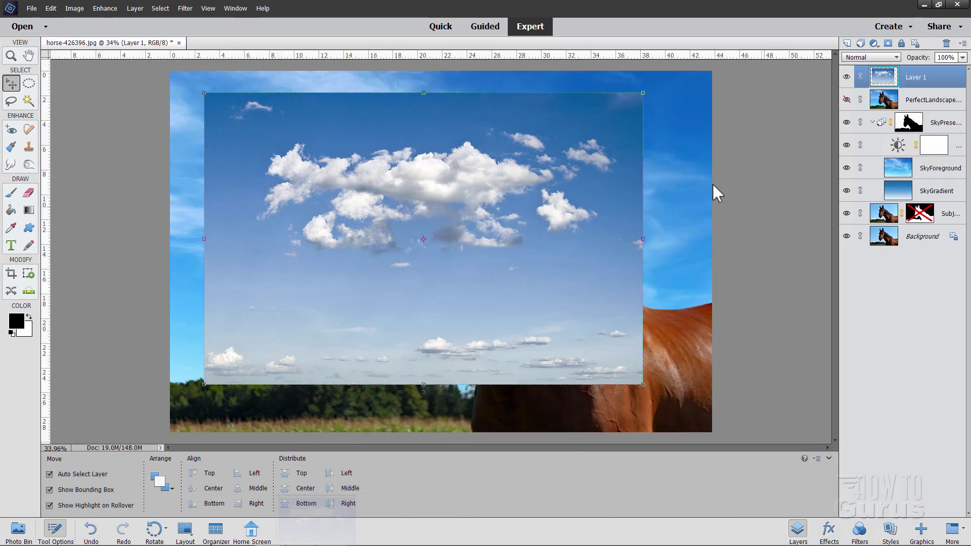
{"action": "left_click_drag", "start_coordinate": [548, 283], "coordinate": [489, 282]}
{"action": "left_click", "coordinate": [205, 10]}
{"action": "mouse_move", "coordinate": [237, 130]}
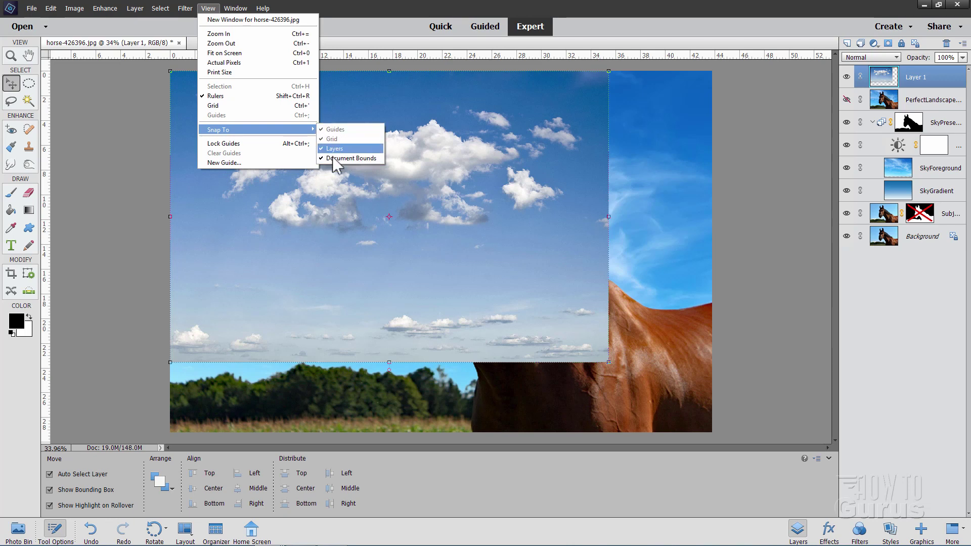
{"action": "left_click", "coordinate": [127, 166]}
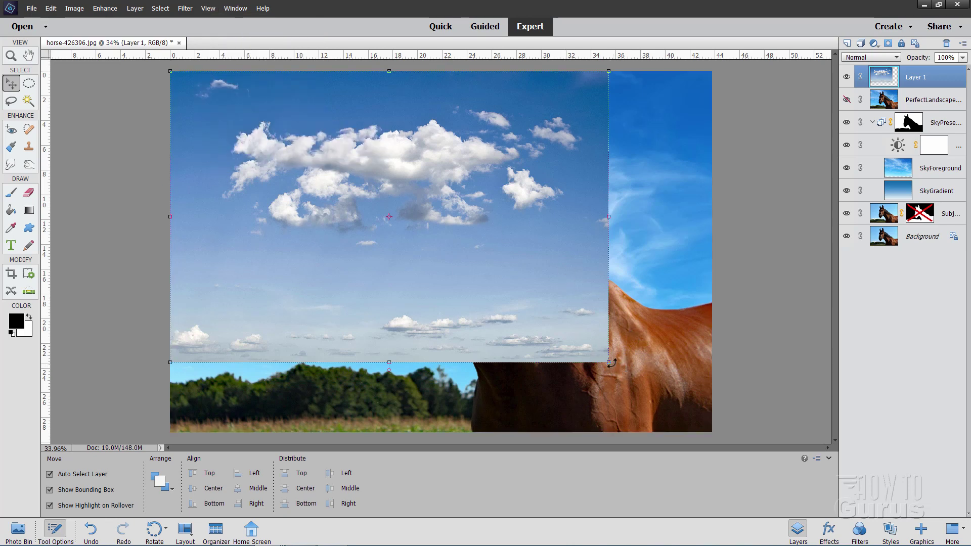
- Scale Layer 1 up from its corner to 127.08% and commit the resize
{"action": "left_click_drag", "start_coordinate": [610, 363], "coordinate": [726, 442]}
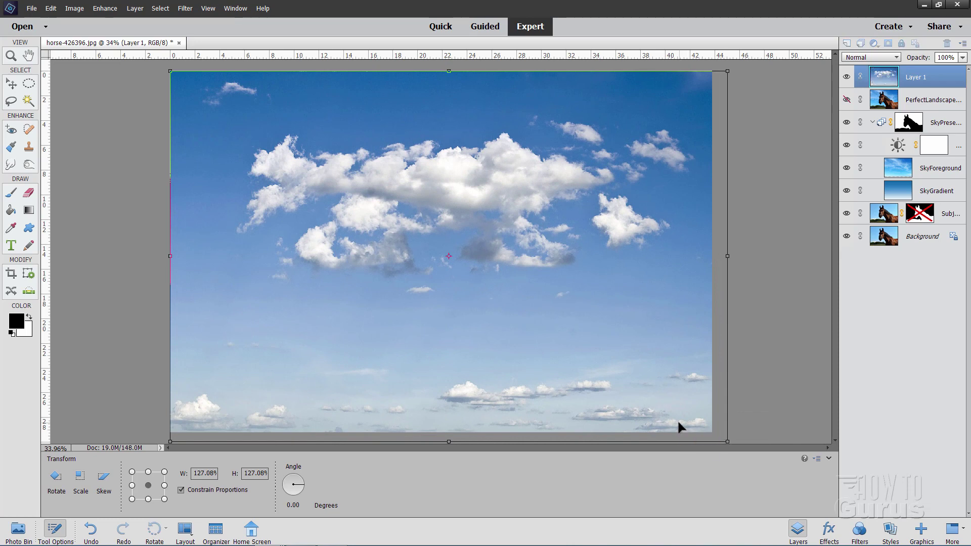
{"action": "left_click", "coordinate": [675, 420]}
{"action": "left_click_drag", "start_coordinate": [675, 421], "coordinate": [667, 422]}
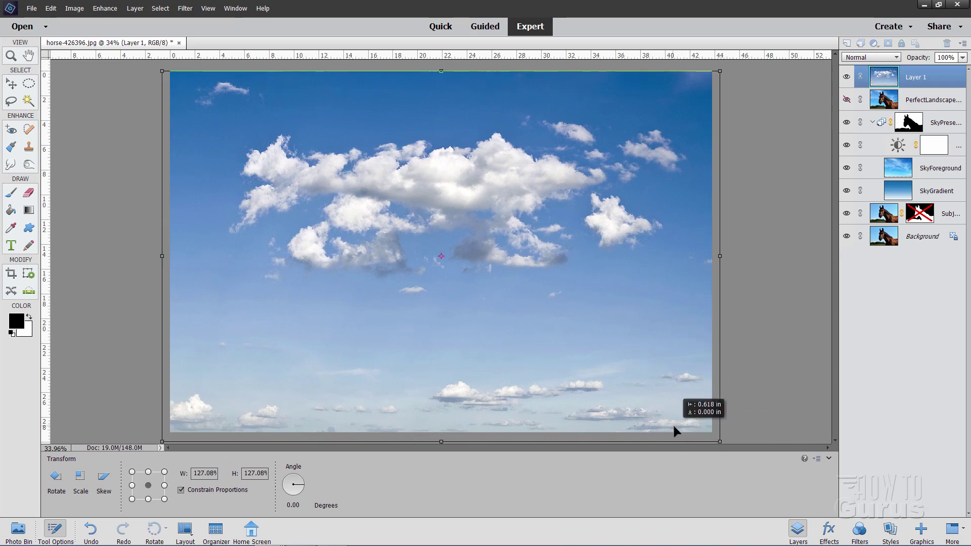
{"action": "left_click", "coordinate": [680, 436]}
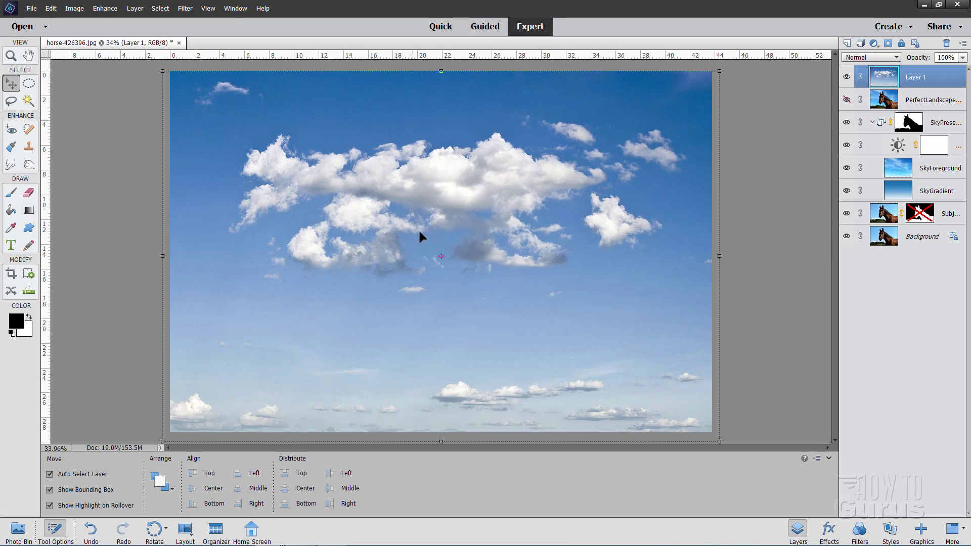
- Move Layer 1 up, then slightly down, to reveal the trees and grass, and select Background
{"action": "left_click_drag", "start_coordinate": [425, 374], "coordinate": [427, 288]}
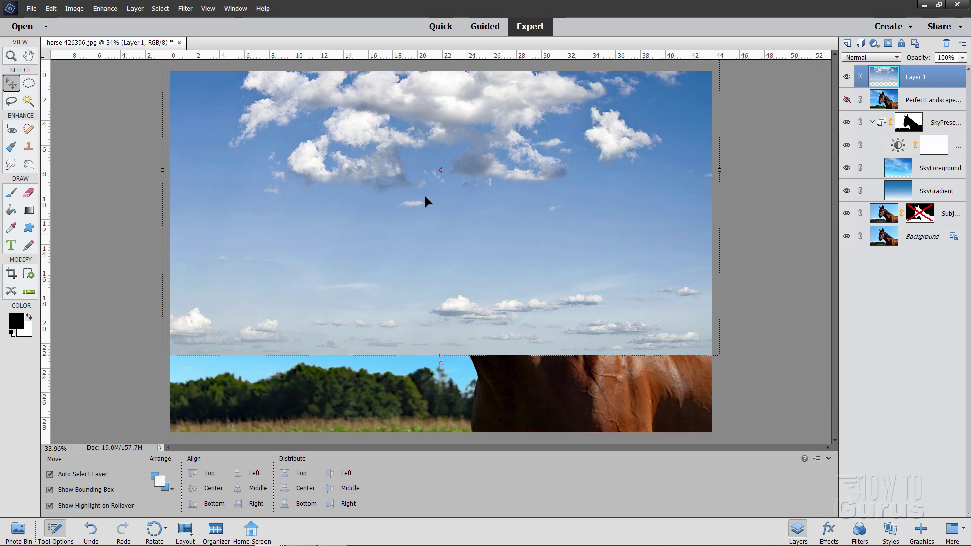
{"action": "left_click_drag", "start_coordinate": [408, 247], "coordinate": [412, 294]}
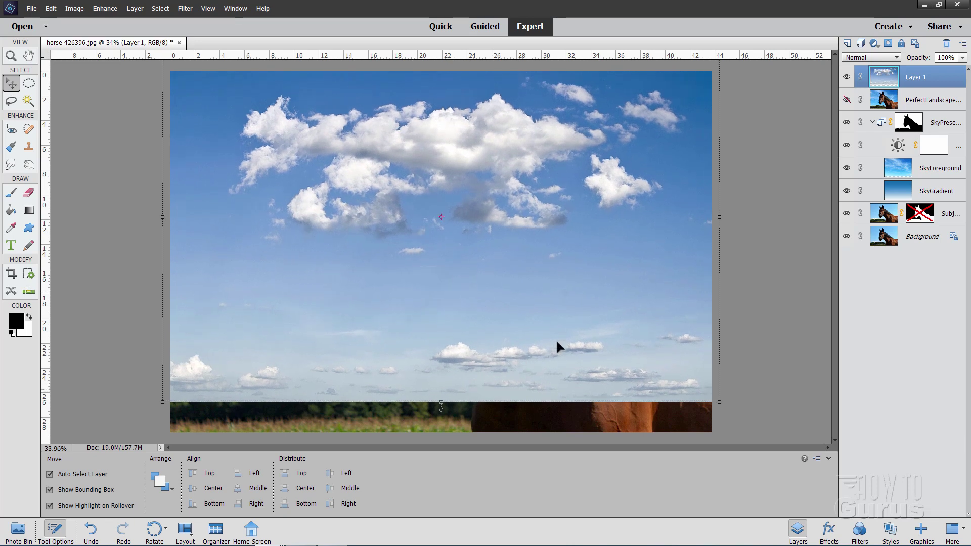
{"action": "left_click", "coordinate": [761, 244]}
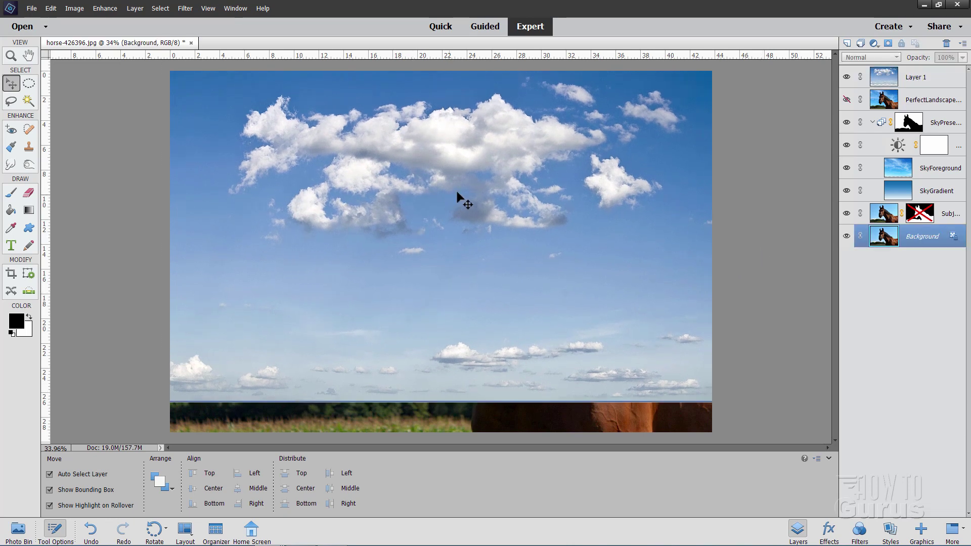
- Place Layer 1 below the Brightness adjustment in the SkyPreset group and hide SkyForeground, keeping 100% opacity
{"action": "left_click", "coordinate": [925, 79]}
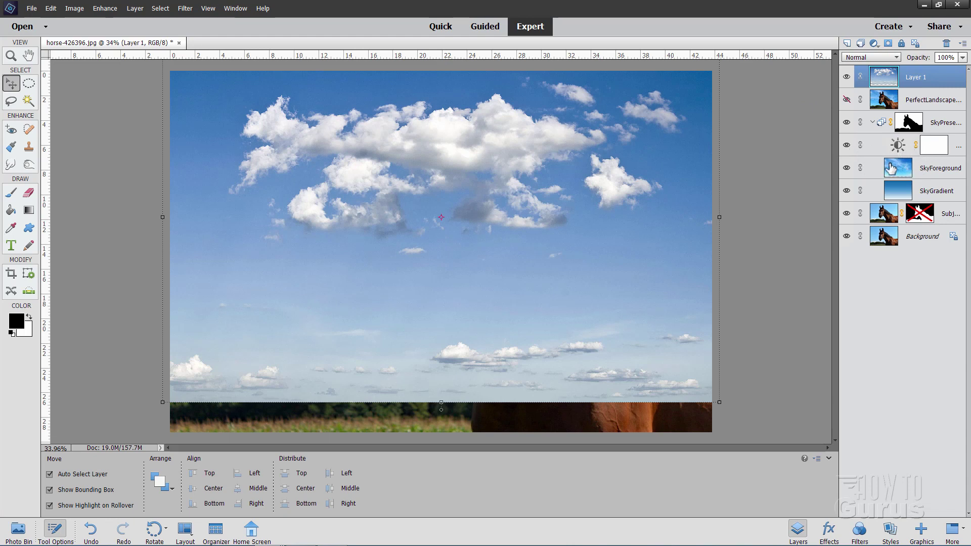
{"action": "left_click_drag", "start_coordinate": [936, 85], "coordinate": [936, 159]}
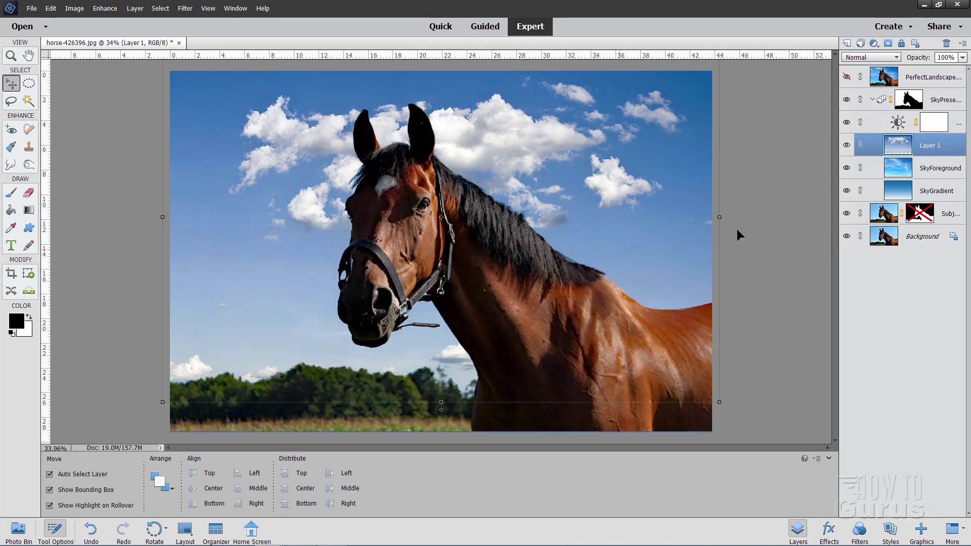
{"action": "left_click", "coordinate": [847, 168]}
{"action": "mouse_move", "coordinate": [963, 57]}
{"action": "left_mouse_down"}
{"action": "mouse_move", "coordinate": [945, 70]}
{"action": "mouse_move", "coordinate": [965, 71]}
{"action": "left_mouse_up"}
- Alt-click the SkyPresetGroup layer mask thumbnail to display the mask alone
{"action": "left_click", "coordinate": [908, 100]}
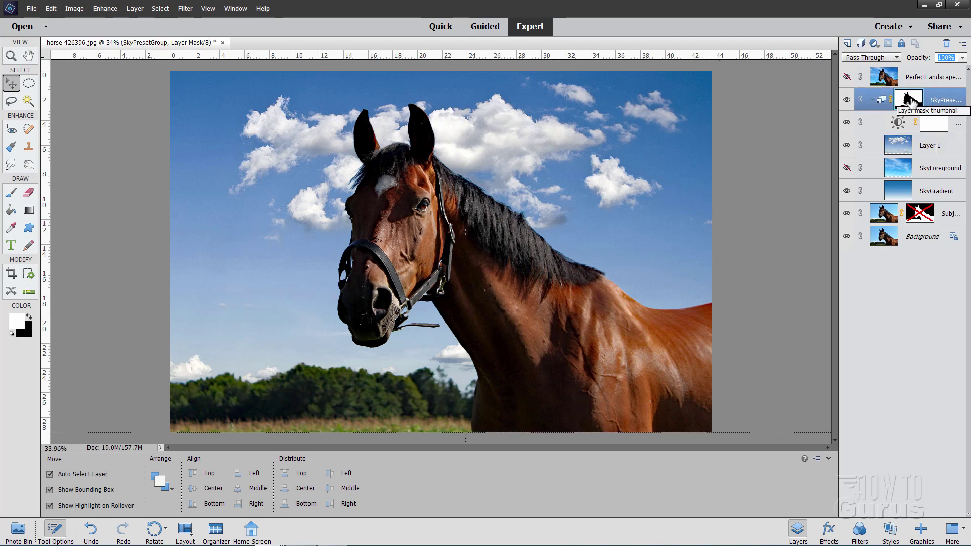
{"action": "key", "text": "alt"}
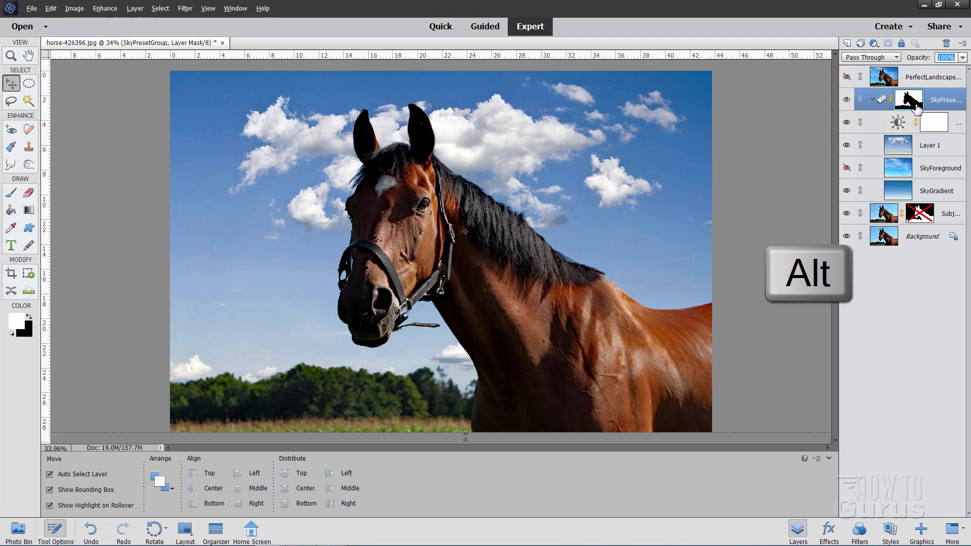
{"action": "left_click", "coordinate": [915, 102], "text": "alt"}
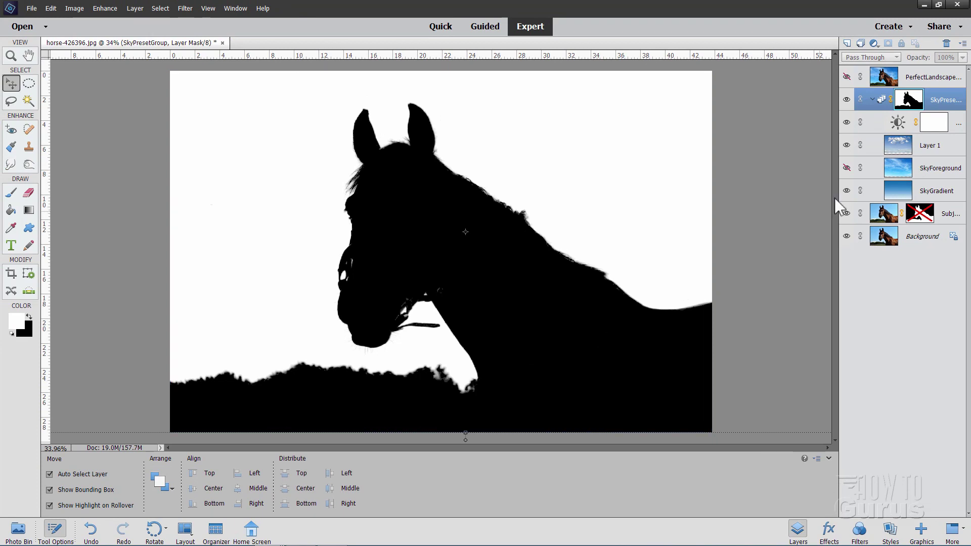
- Collapse and expand the sky group twice, ending with its layers shown
{"action": "left_click", "coordinate": [873, 100]}
{"action": "left_click", "coordinate": [872, 100]}
{"action": "left_click", "coordinate": [873, 100]}
{"action": "left_click", "coordinate": [872, 101]}
- Select the Subject layer, then the Background layer, restoring the blue cloudy sky view
{"action": "left_click", "coordinate": [885, 220]}
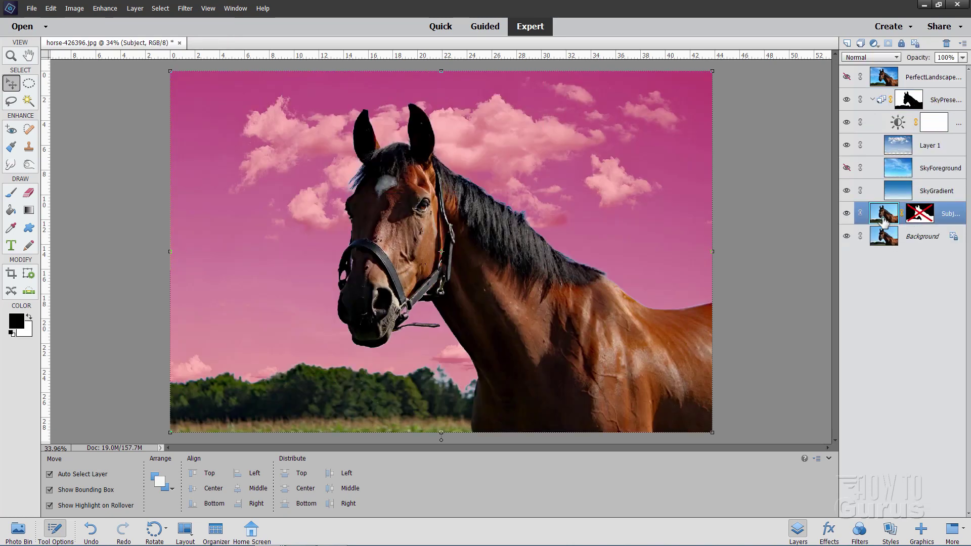
{"action": "left_click", "coordinate": [901, 245]}
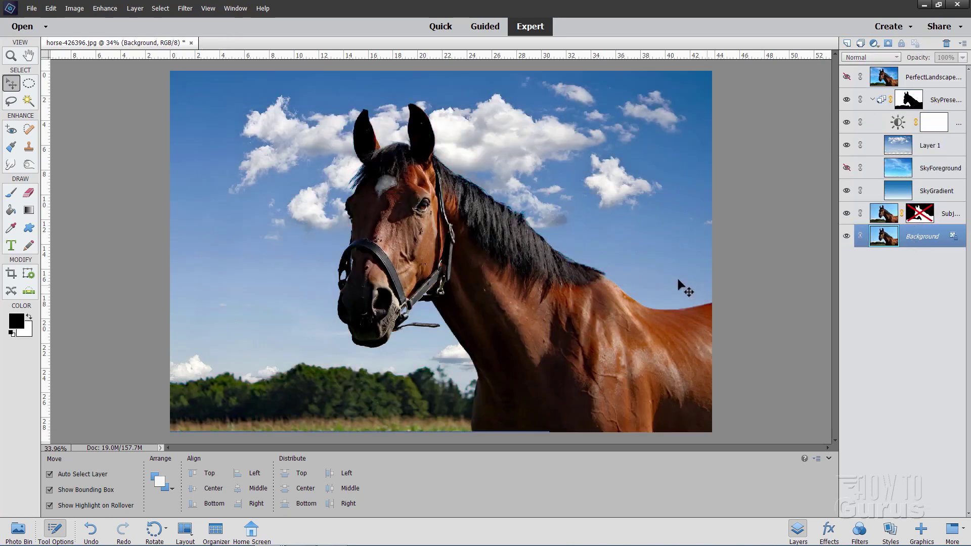